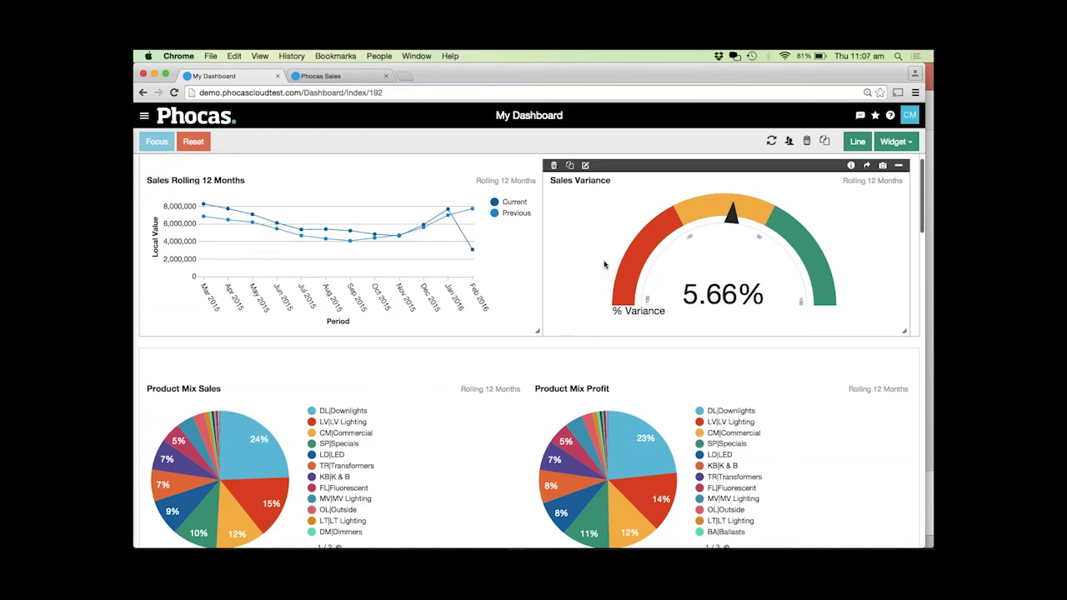
- Scroll My Dashboard down past Product Mix to the Declining, Increasing and New Customers tiles
scroll(605, 265, "down", 1)
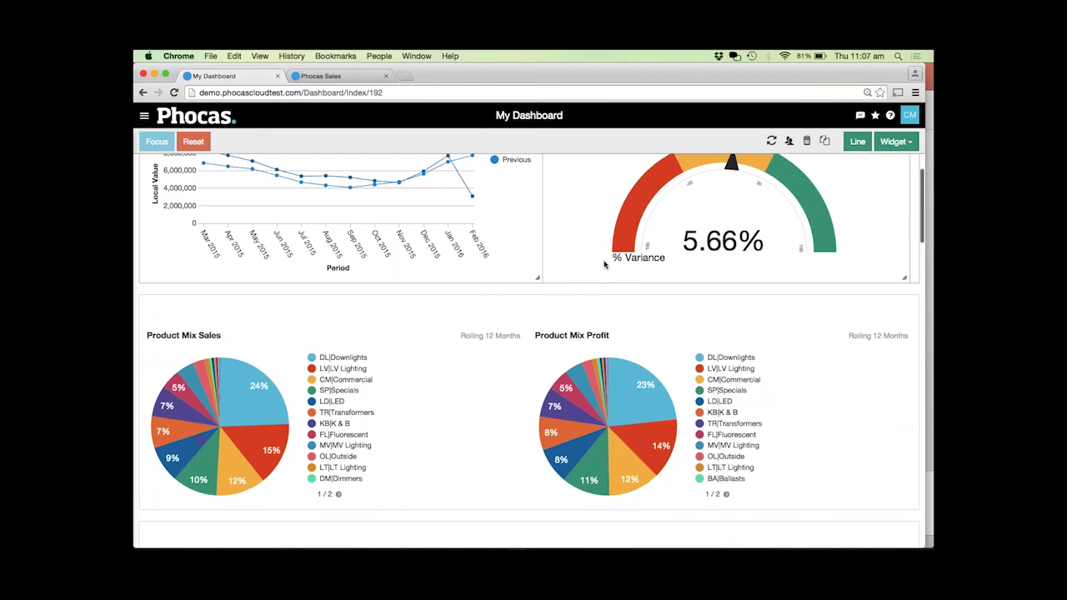
scroll(604, 265, "down", 1)
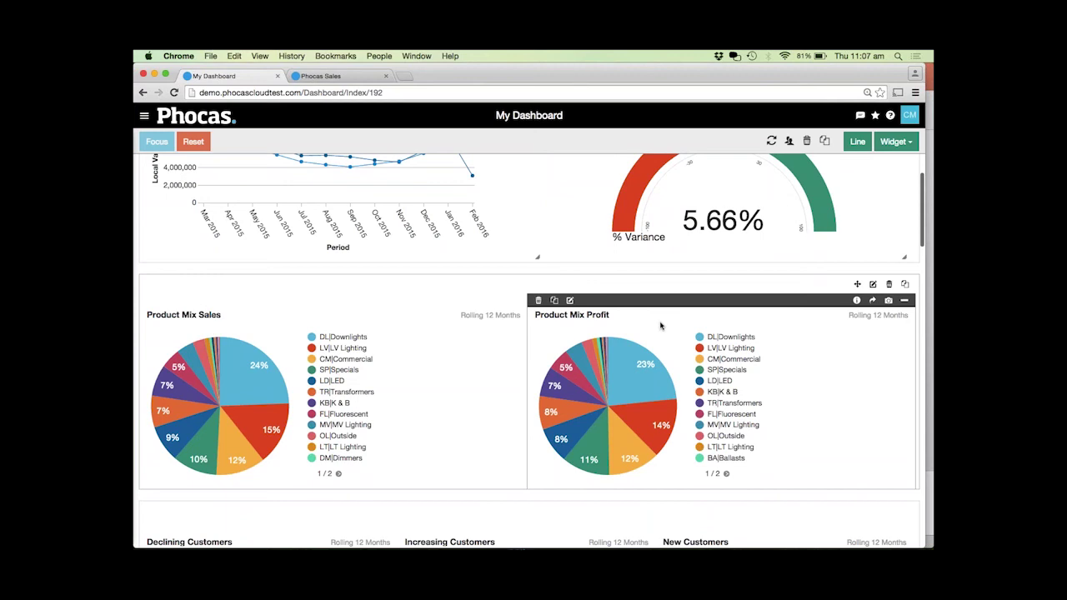
scroll(660, 325, "down", 1)
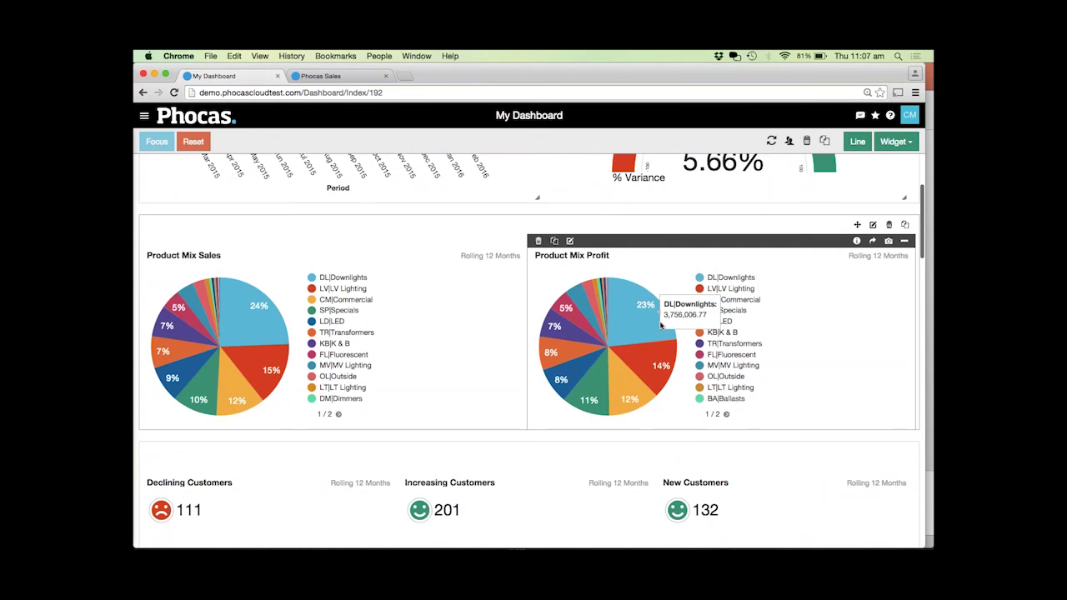
scroll(523, 406, "down", 1)
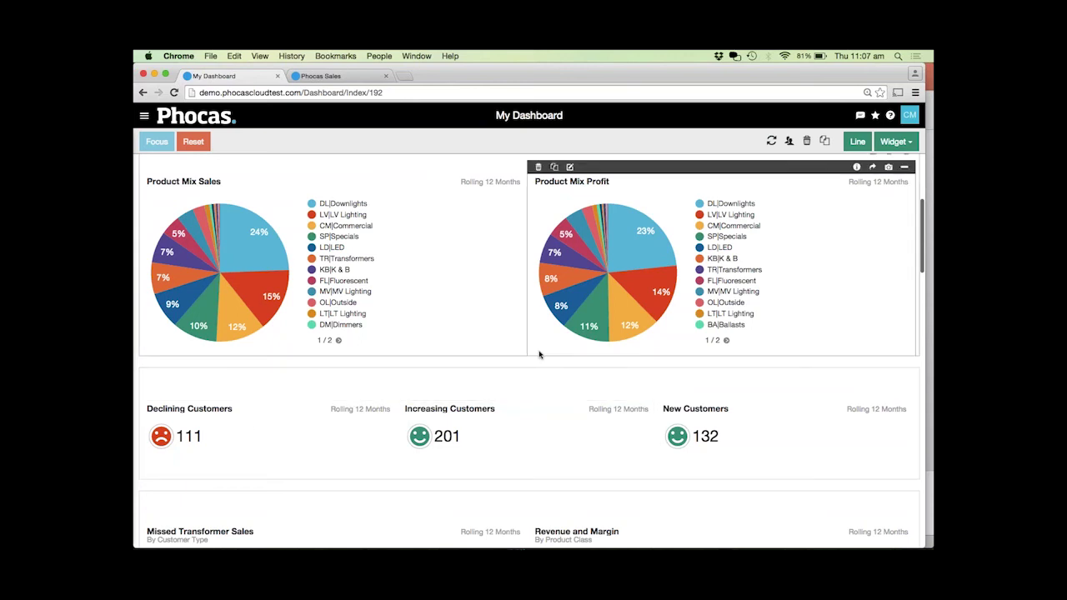
scroll(538, 354, "down", 5)
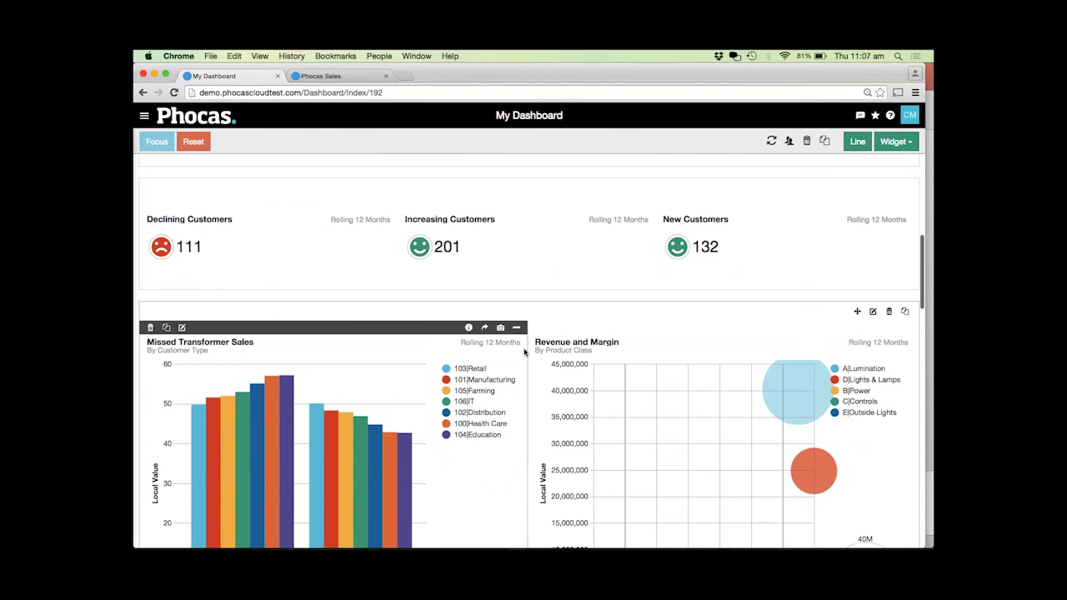
scroll(524, 352, "down", 3)
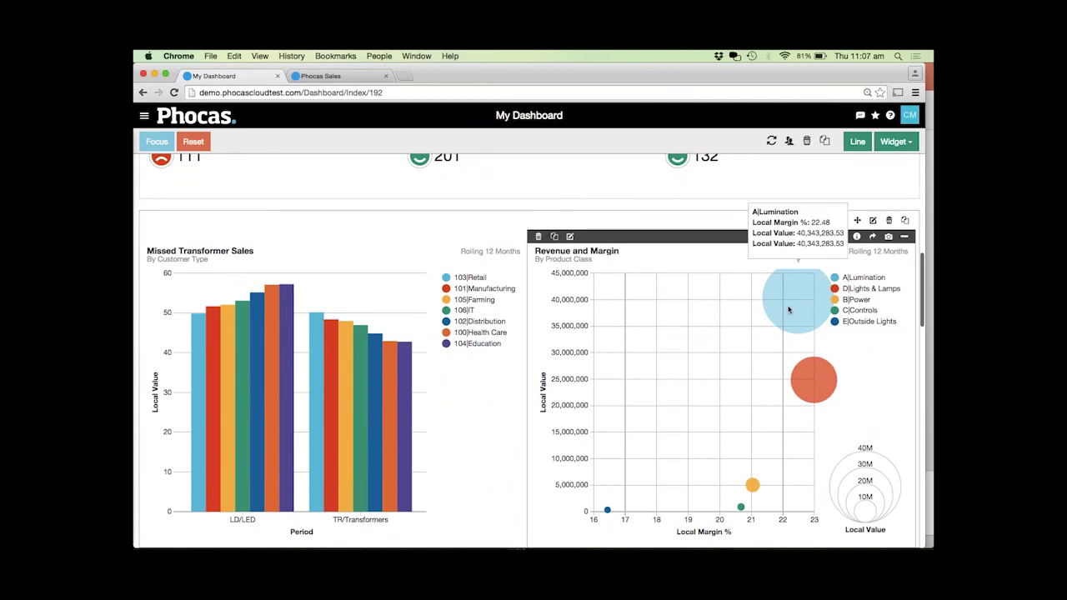
scroll(789, 310, "down", 3)
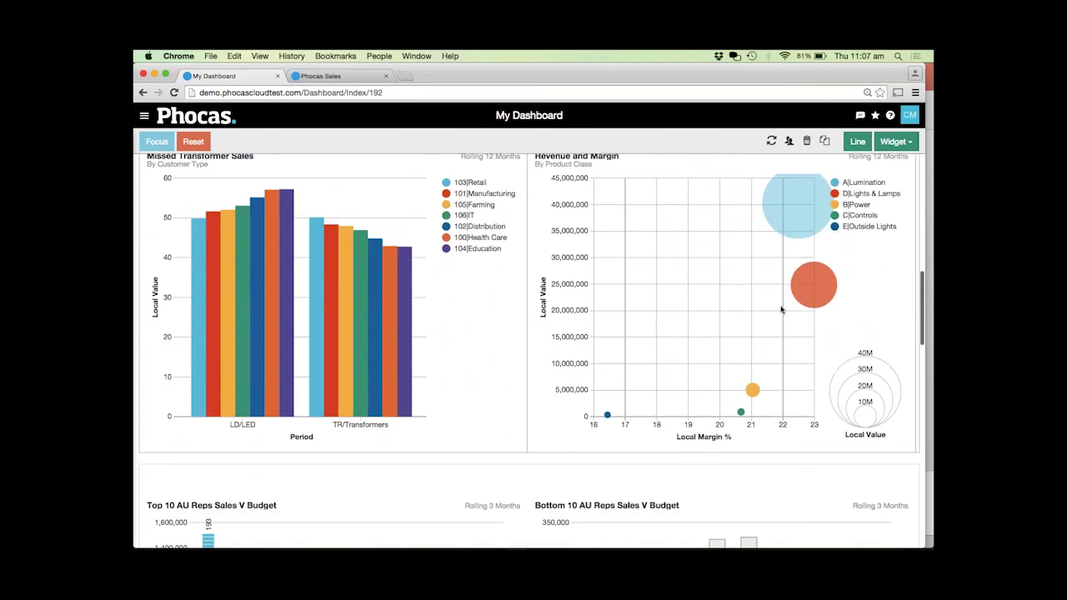
scroll(545, 436, "down", 4)
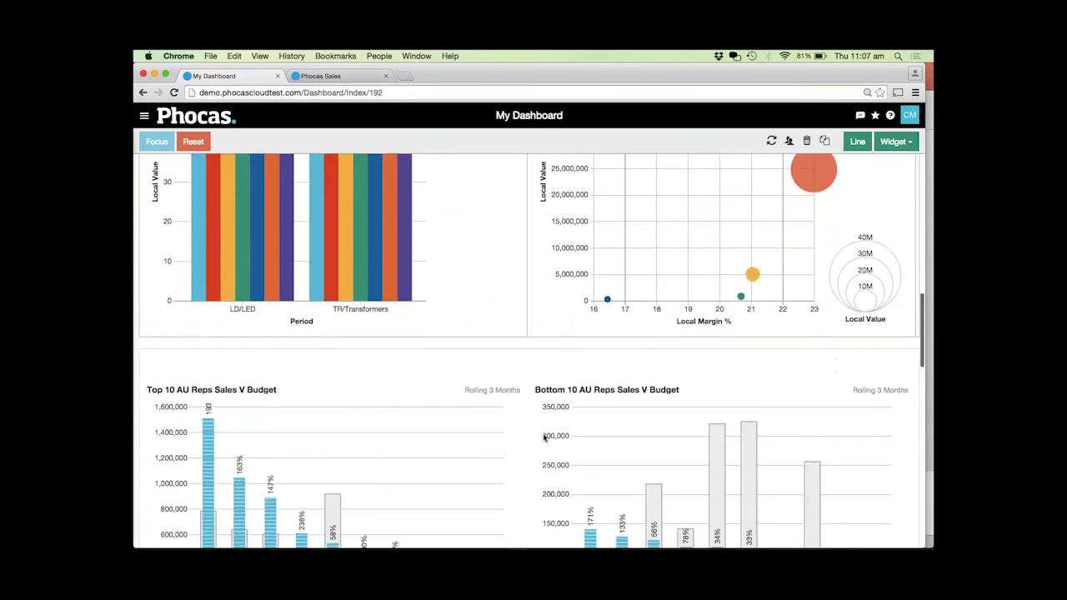
scroll(526, 437, "down", 3)
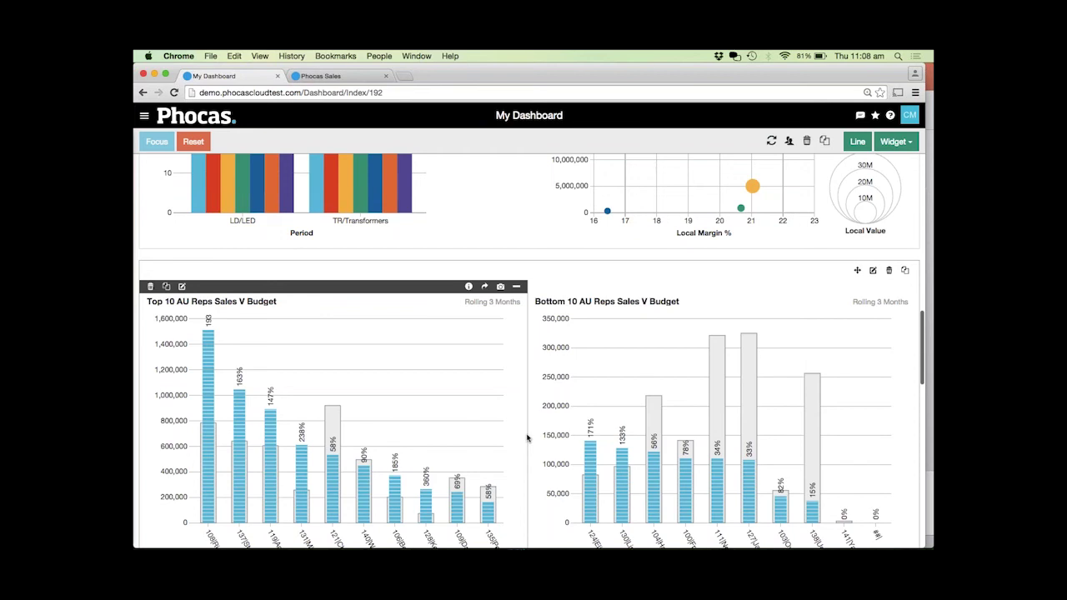
scroll(526, 438, "down", 2)
scroll(527, 437, "down", 2)
scroll(527, 438, "down", 10)
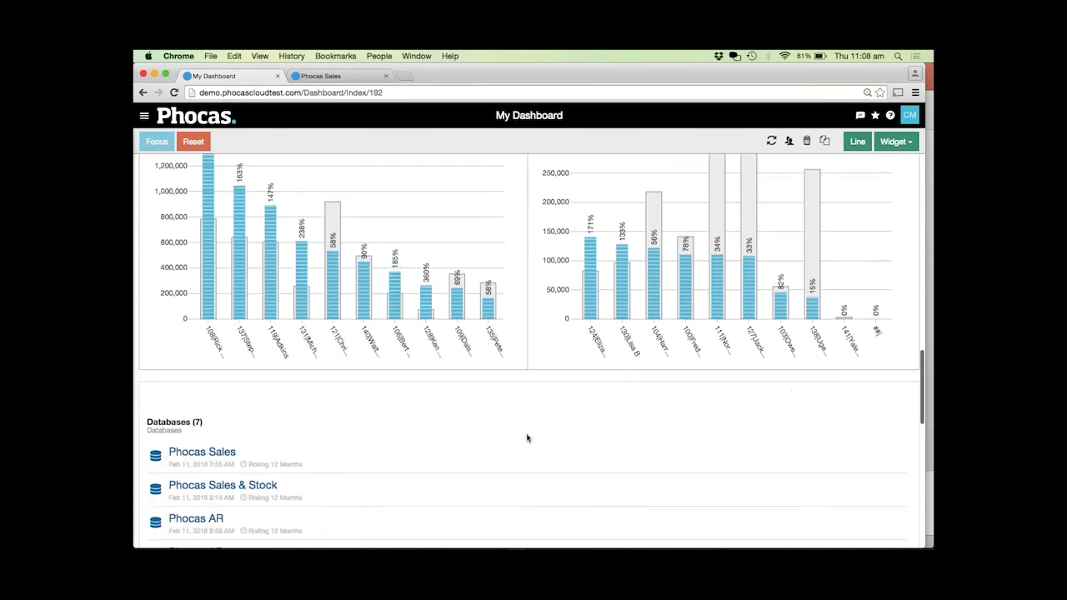
scroll(526, 437, "down", 5)
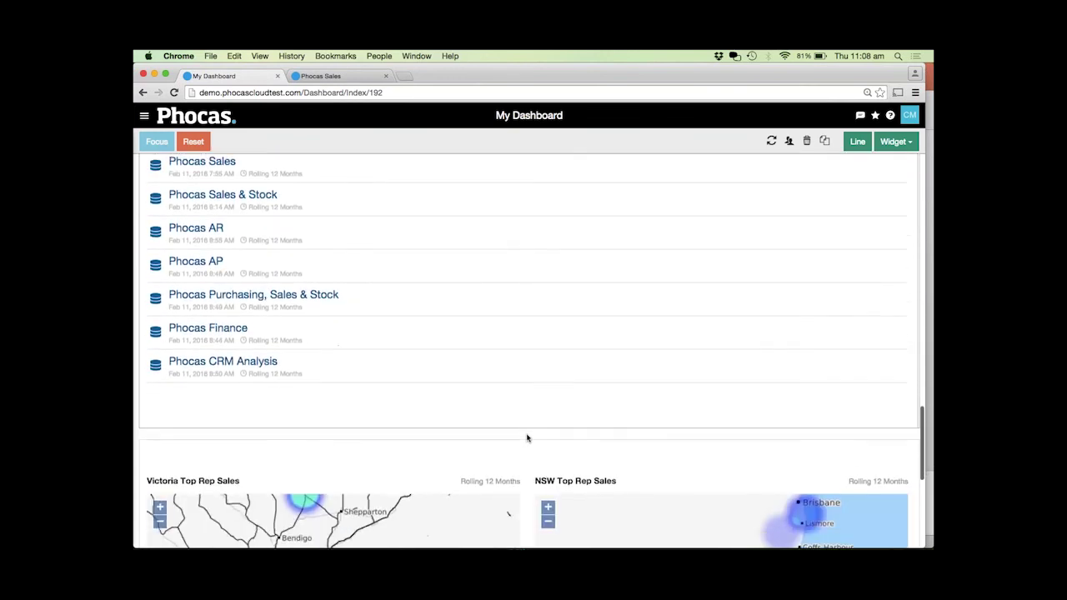
scroll(527, 438, "down", 2)
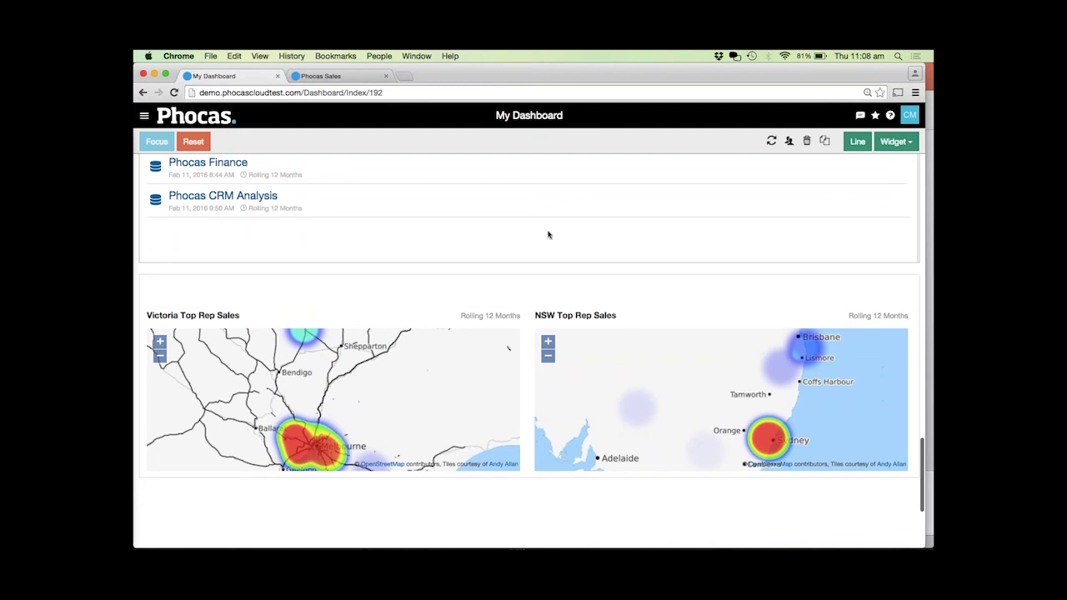
scroll(548, 234, "up", 4)
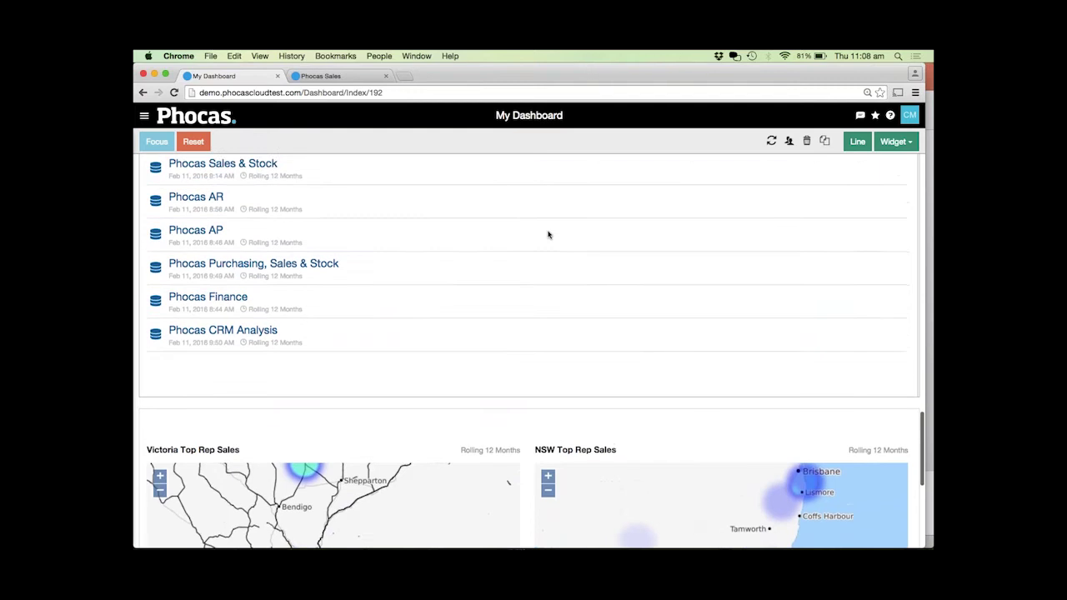
scroll(548, 234, "up", 20)
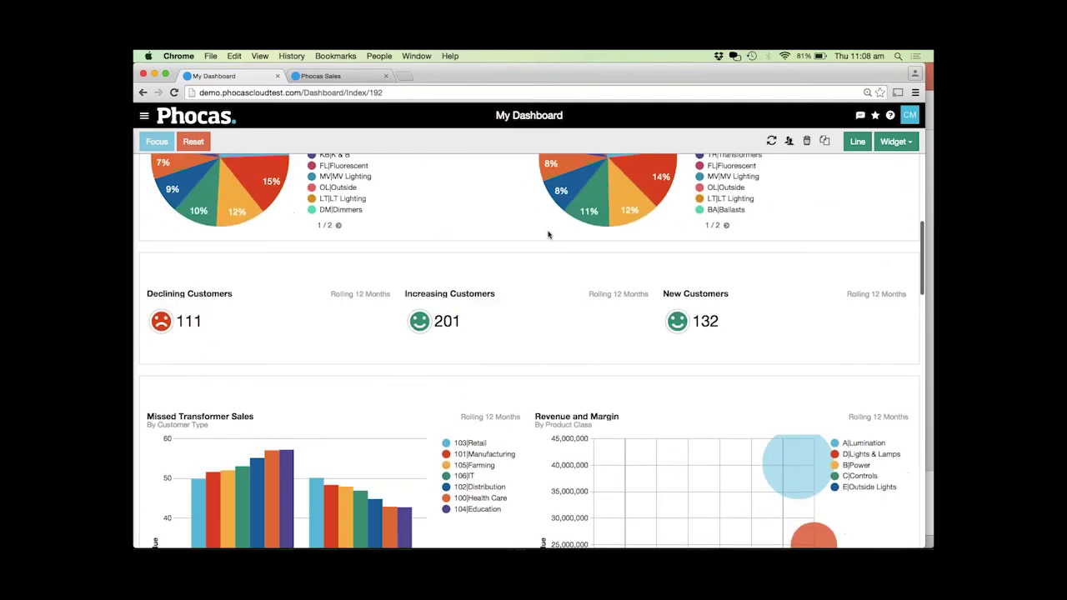
- Scroll back up to the top of My Dashboard
scroll(548, 234, "up", 9)
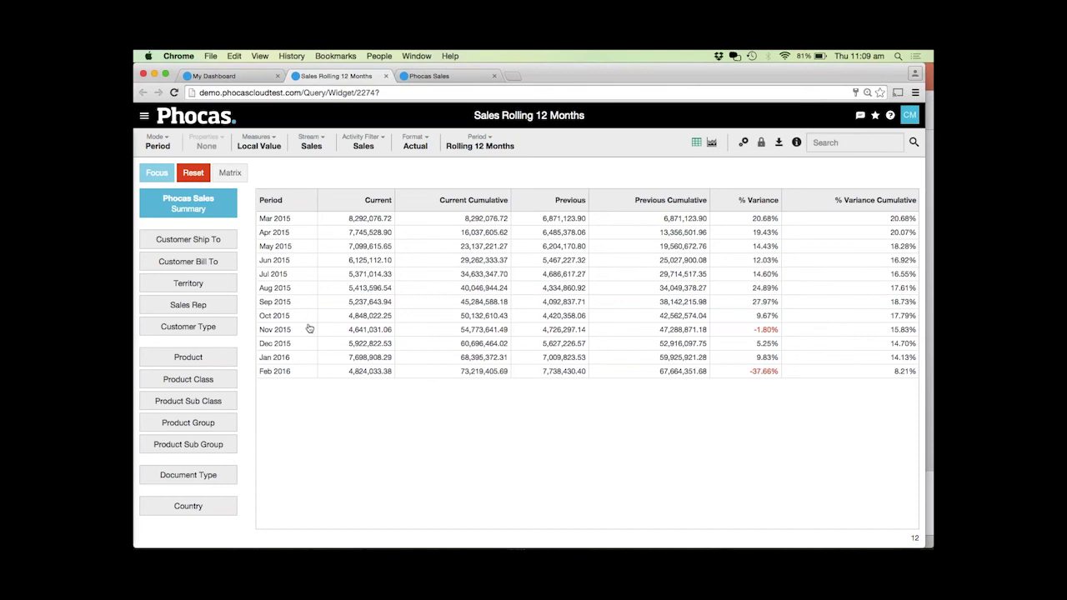
- Focus sales on the IT customer type (row 106) and list its ship-to customers
left_click(210, 334)
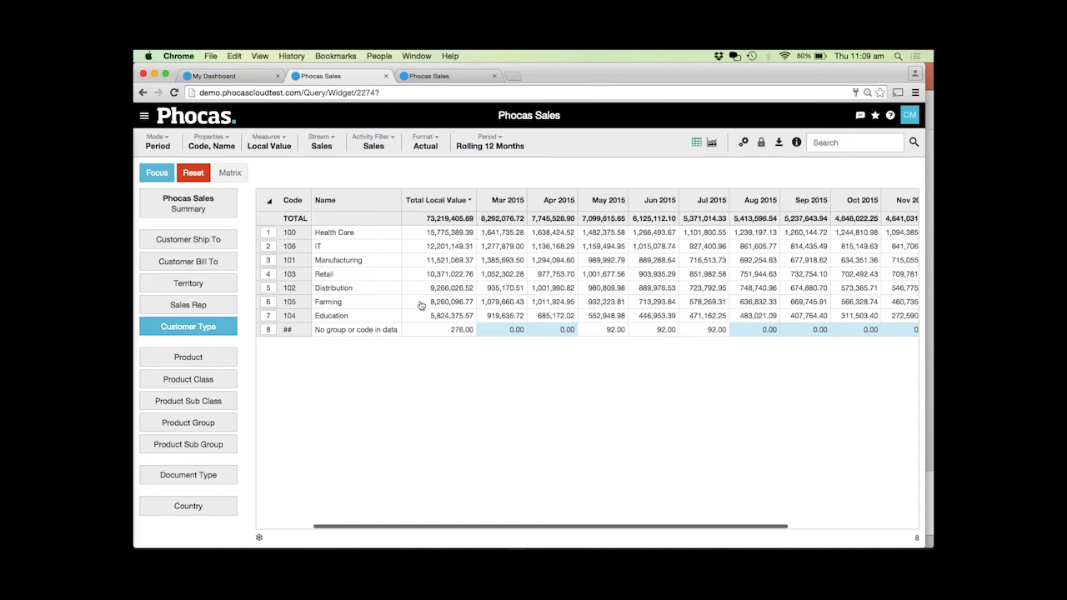
left_click(270, 249)
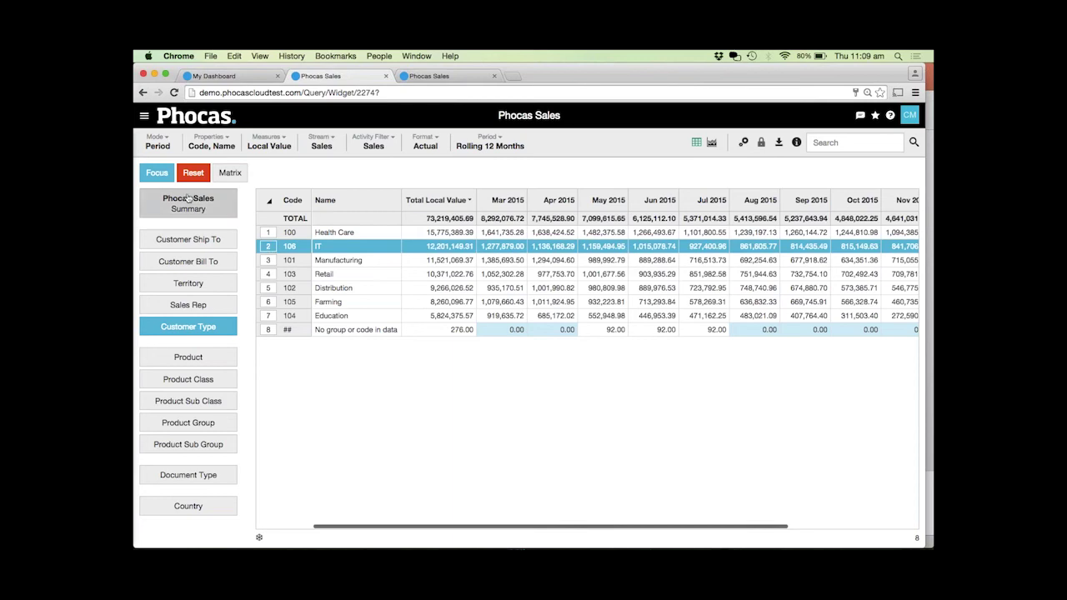
left_click(155, 174)
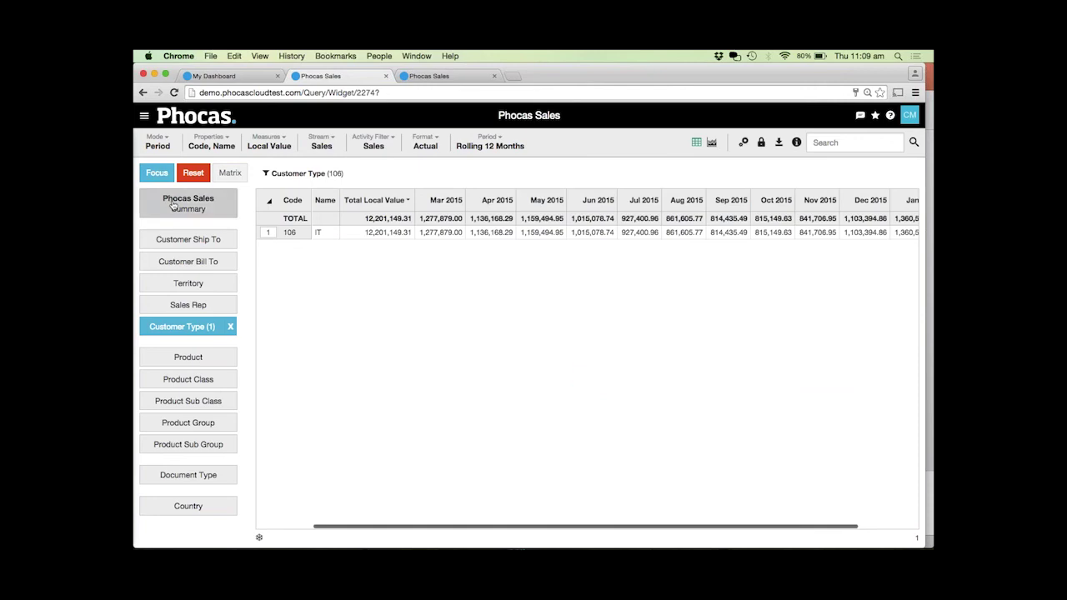
left_click(188, 244)
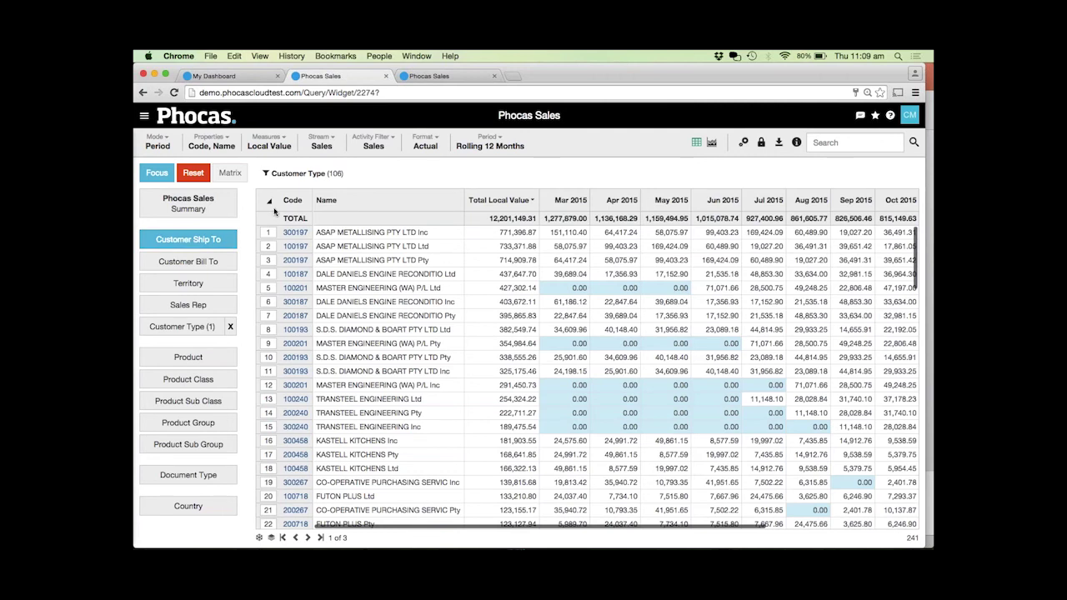
- Focus on all 241 IT ship-to customers and break their sales down by Product
left_click(270, 204)
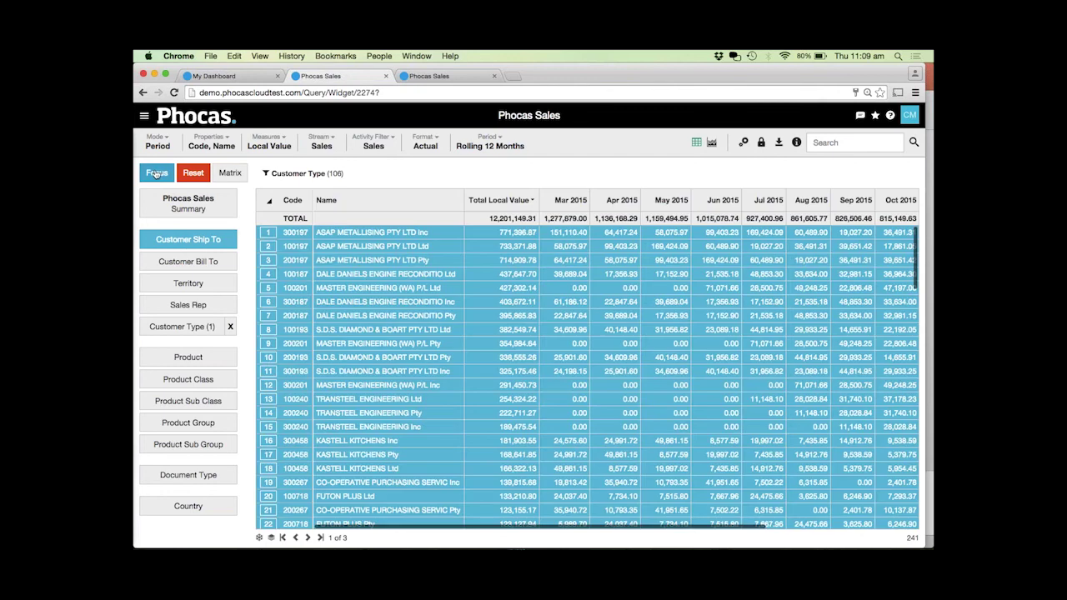
left_click(156, 173)
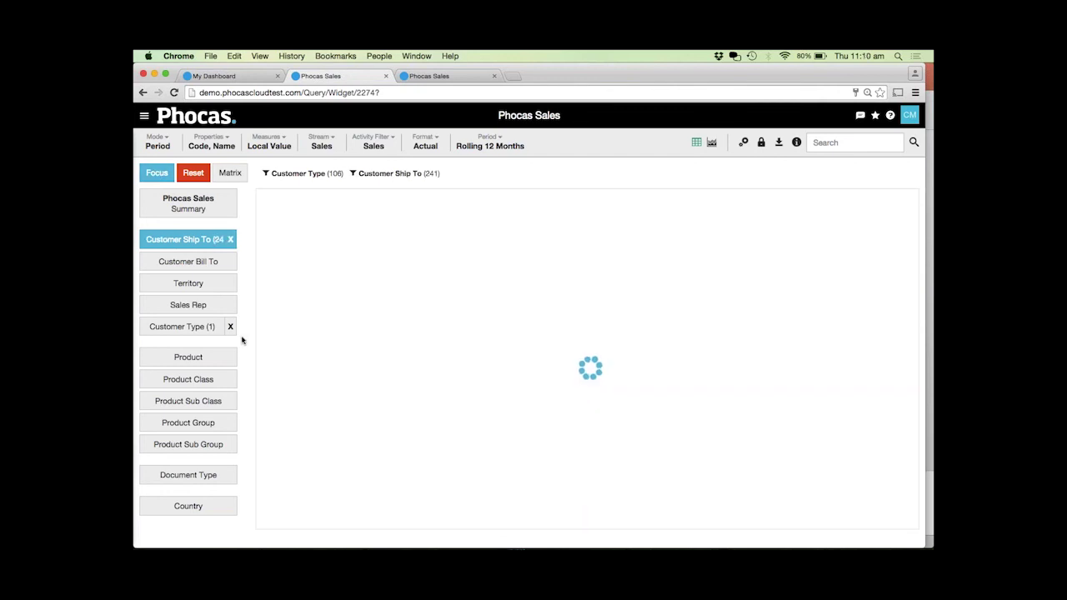
left_click(225, 358)
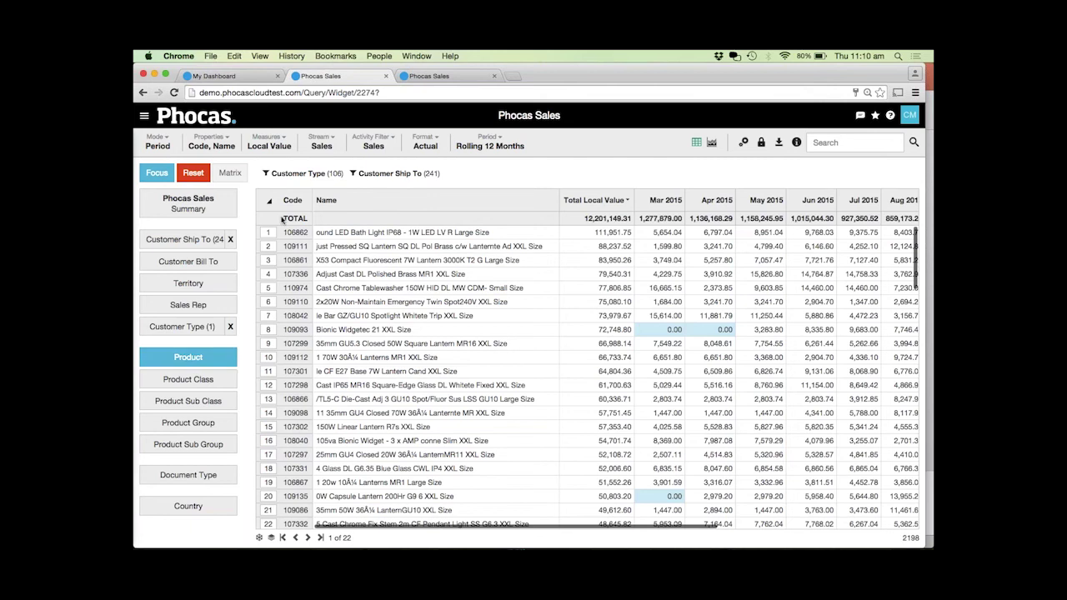
- Focus on the top three products and list the 57 ship-to customers who bought them
left_click(268, 237)
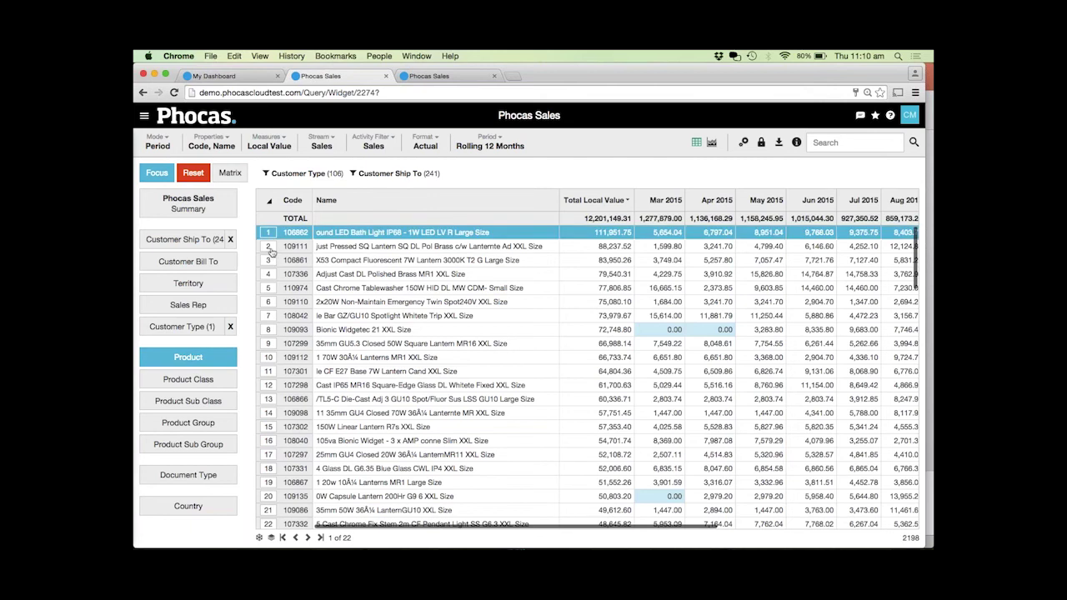
left_click(270, 249, "shift")
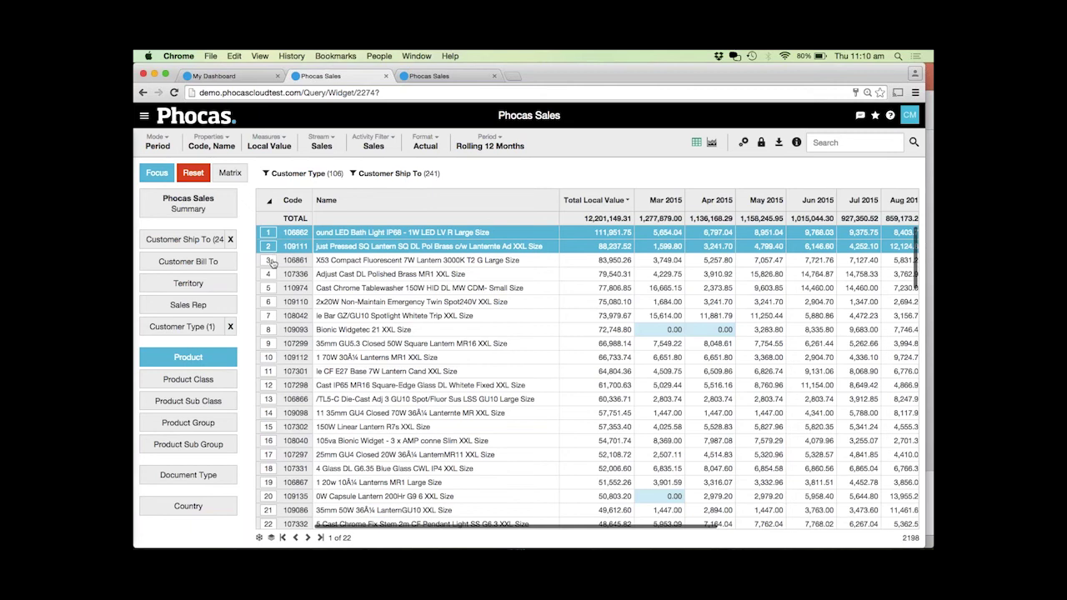
left_click(273, 260, "shift")
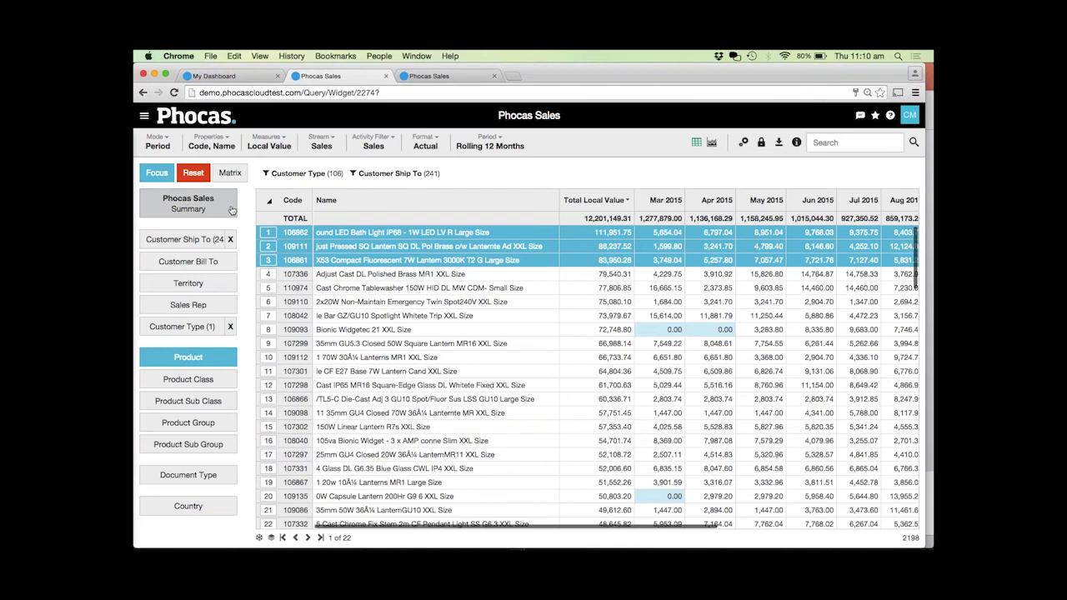
left_click(158, 173)
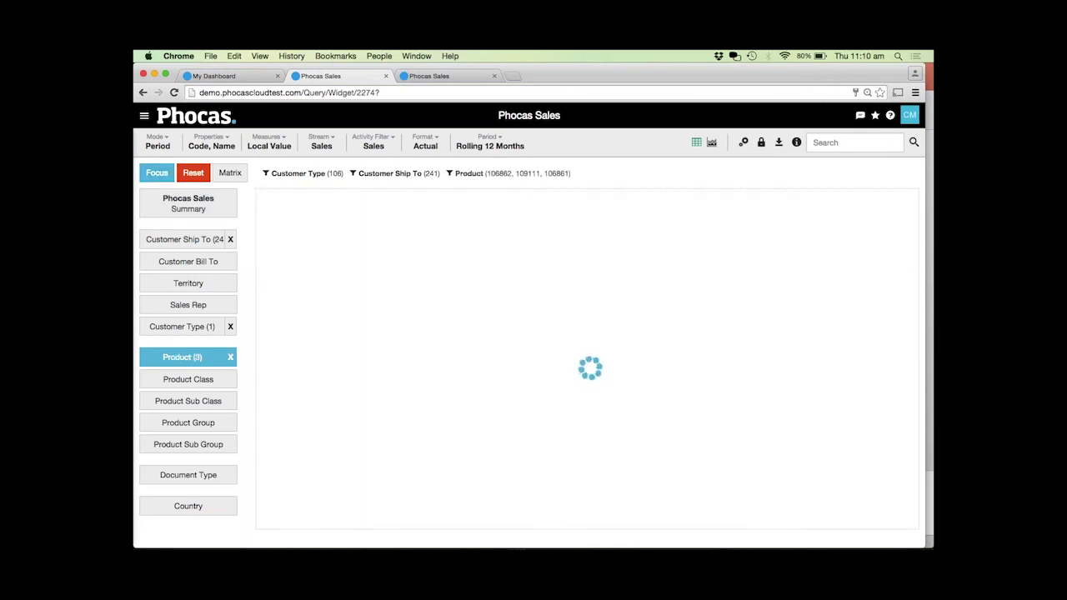
left_click(200, 240)
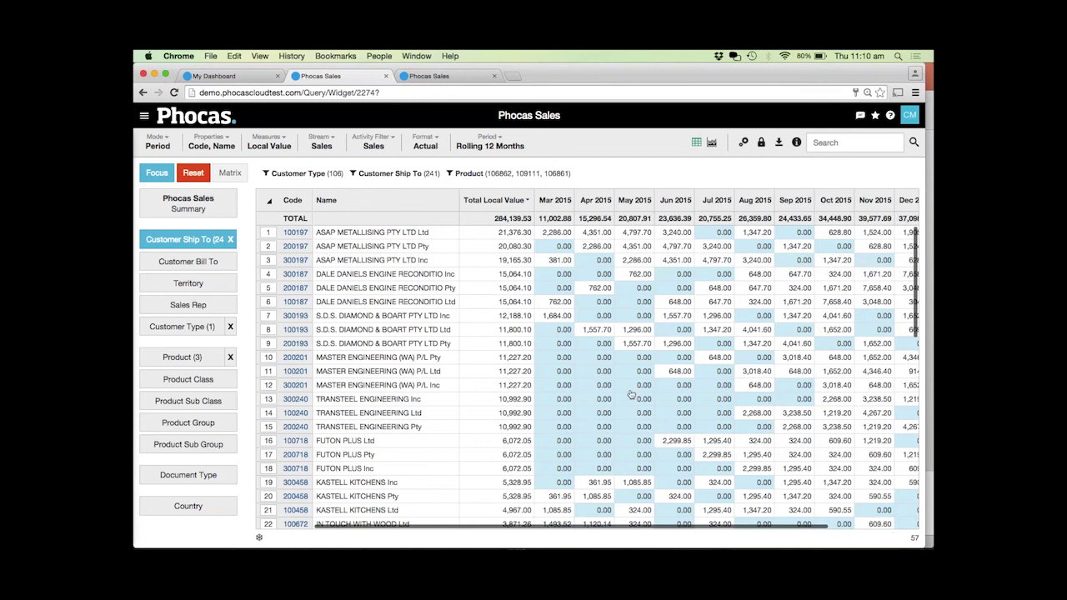
- Filter to No Sales customers and add Full Address, Street, Suburb and Is Active columns
left_click(374, 148)
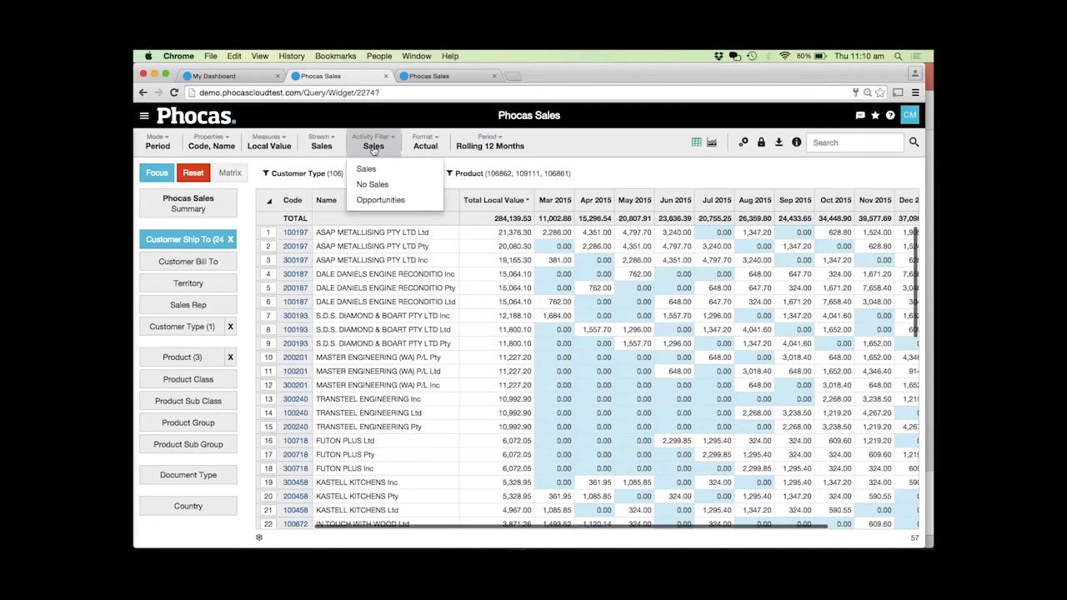
left_click(388, 187)
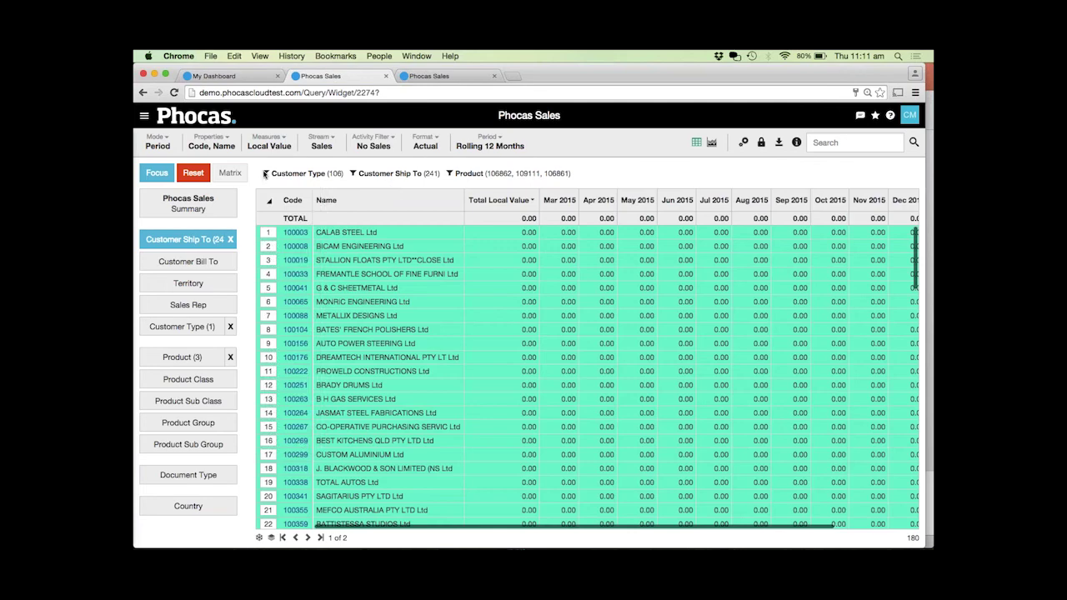
left_click(218, 147)
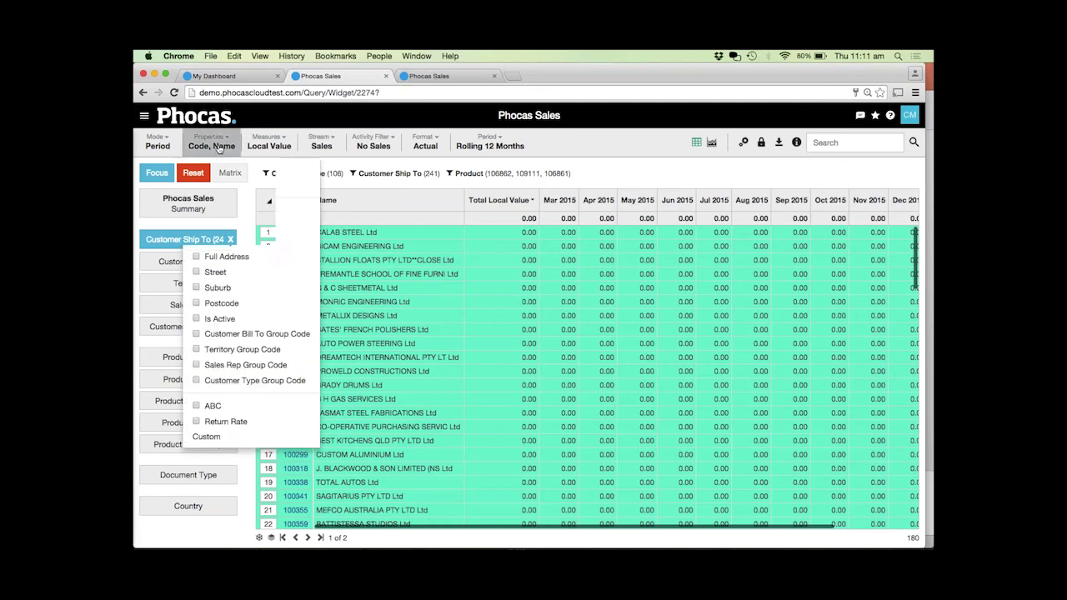
left_click(237, 260)
left_click(235, 273)
left_click(237, 287)
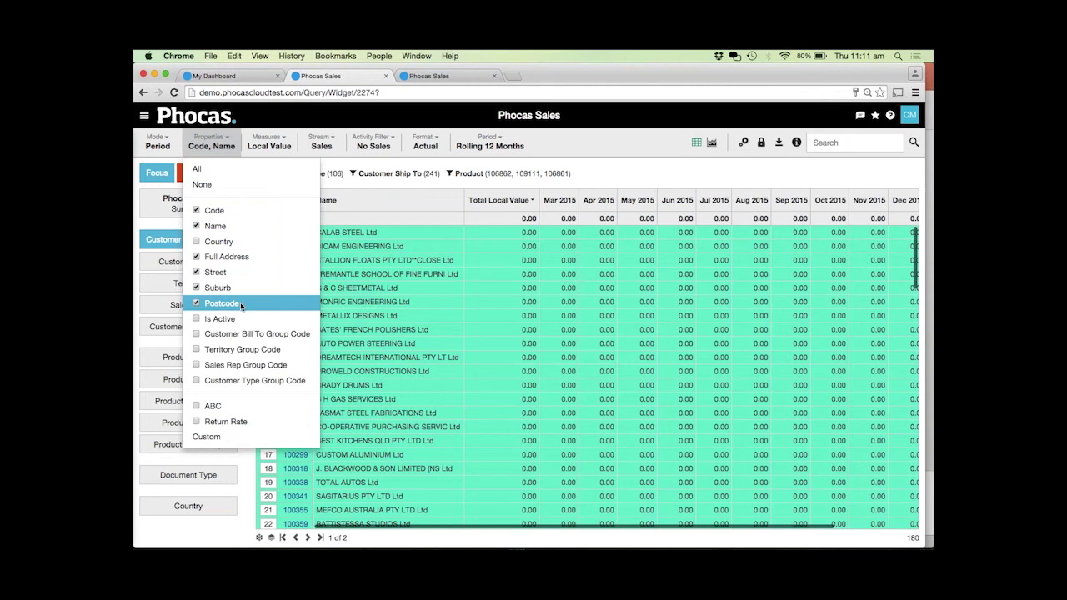
left_click(238, 319)
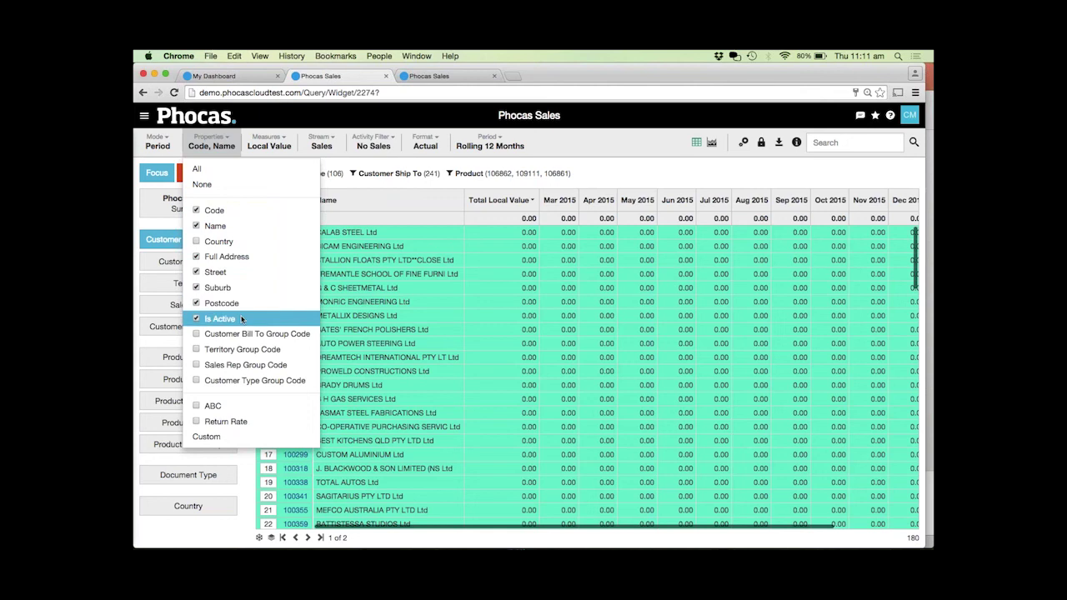
left_click(632, 168)
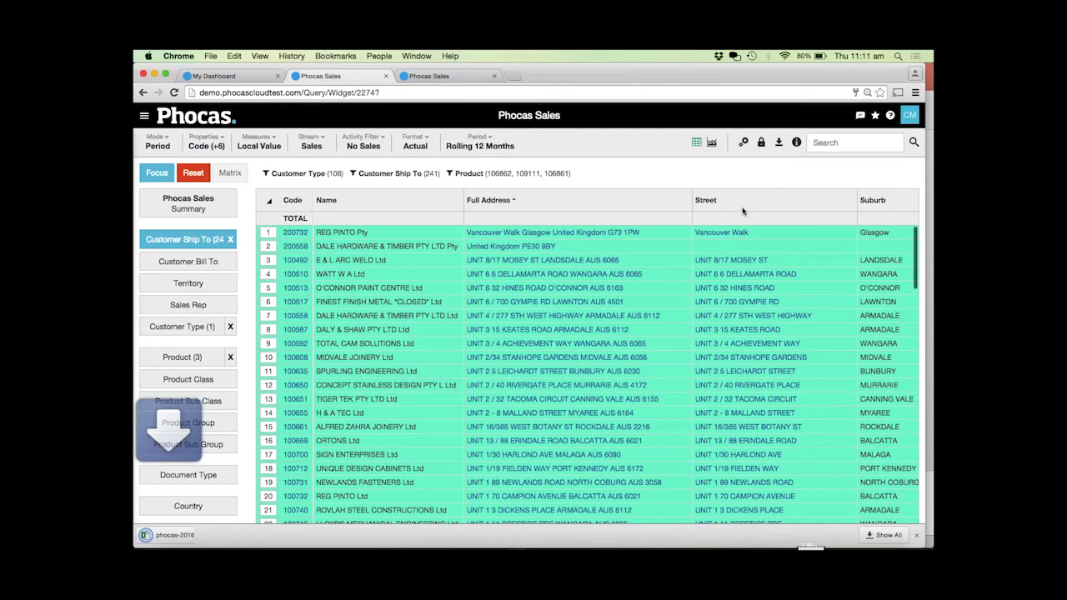
- Open the exported no-sales customer list in Excel, then return to the Phocas grid
left_click(218, 535)
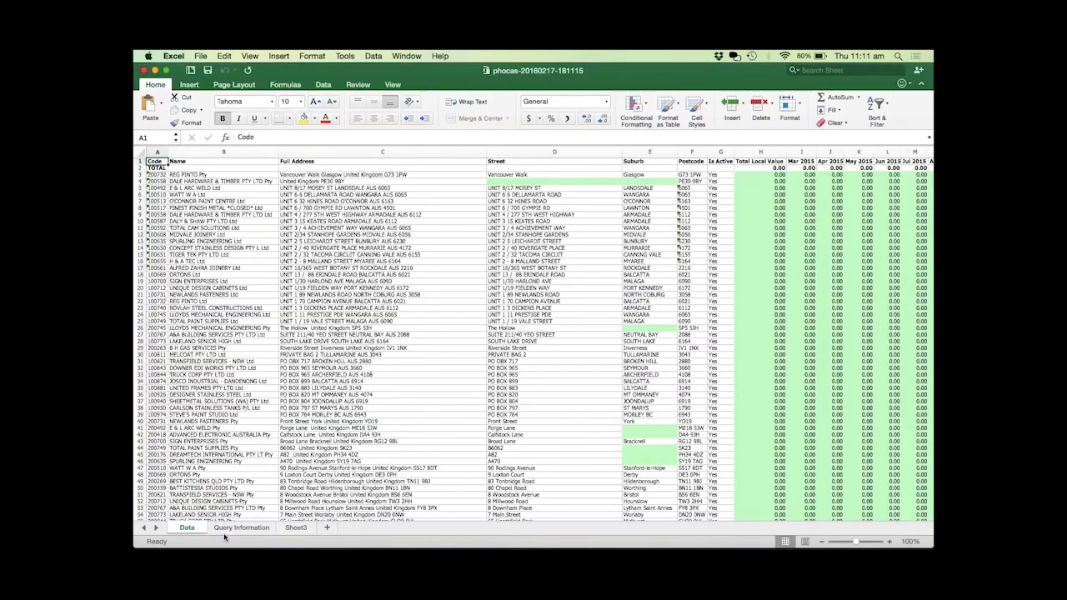
mouse_move(417, 550)
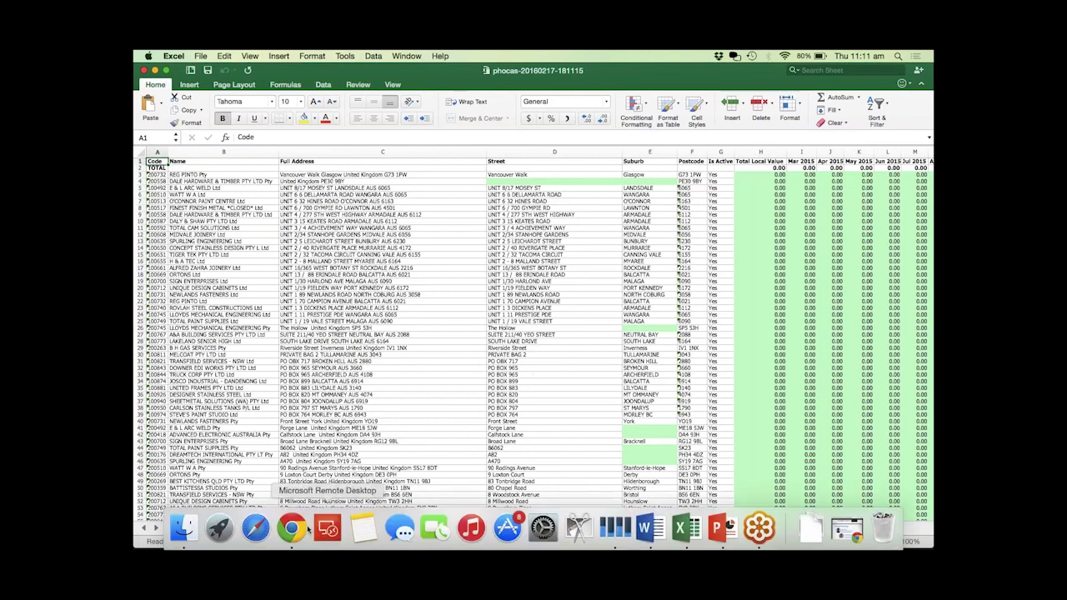
left_click(292, 529)
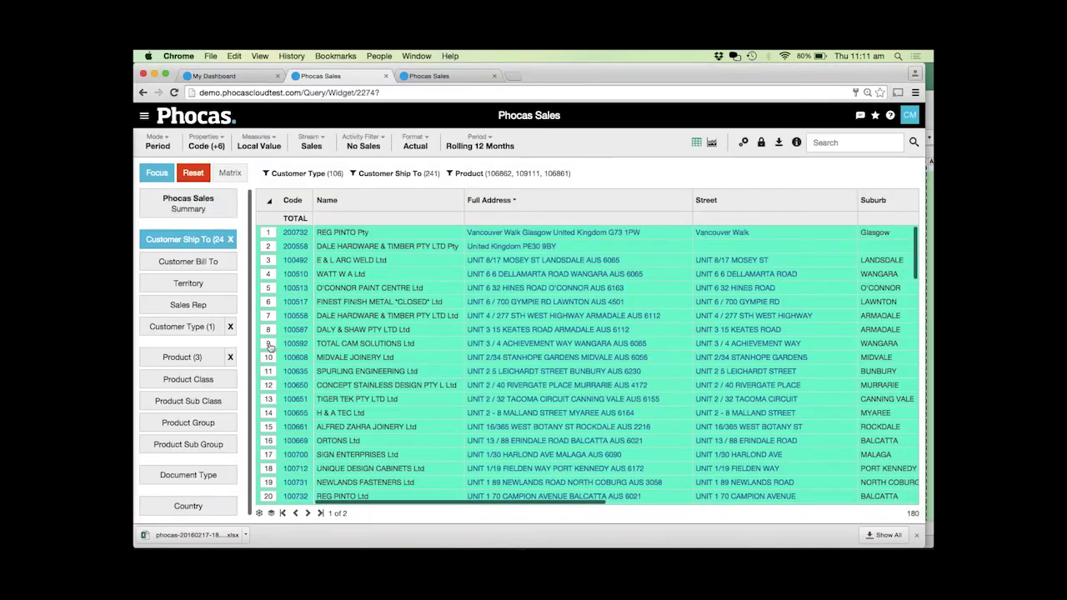
- Reset all filters and columns, then break sales down by Product Sub Class
left_click(194, 172)
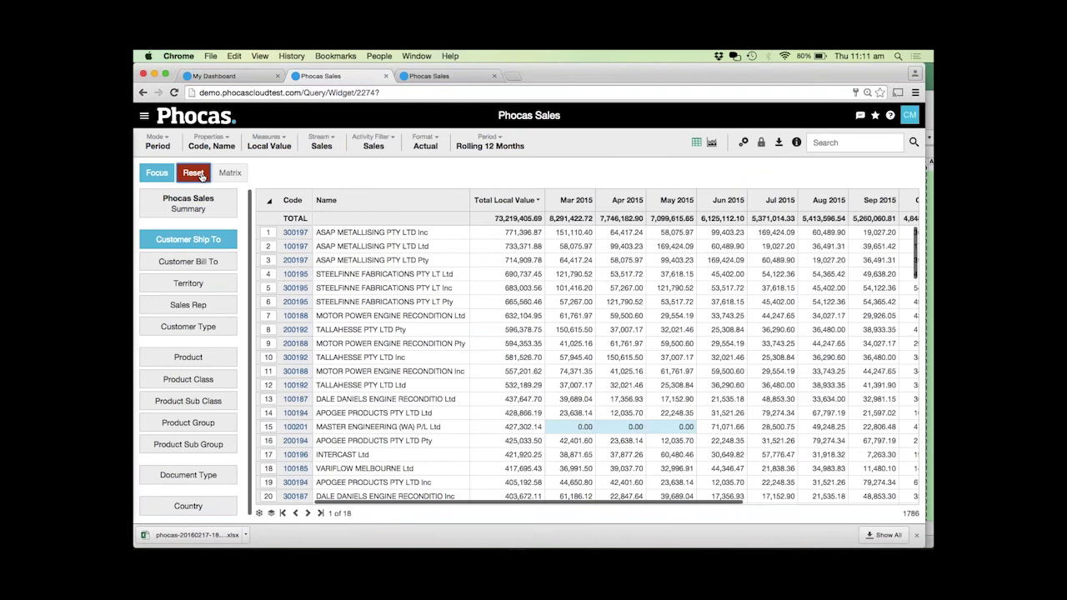
left_click(219, 403)
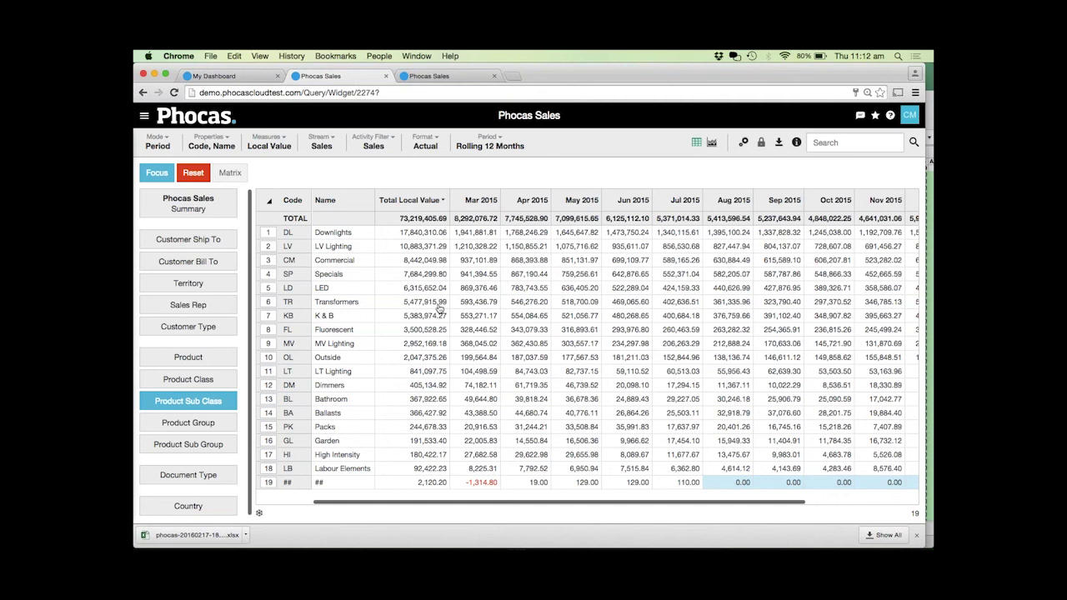
- Select the LED and Transformers sub classes (rows 5 and 6)
left_click(271, 292)
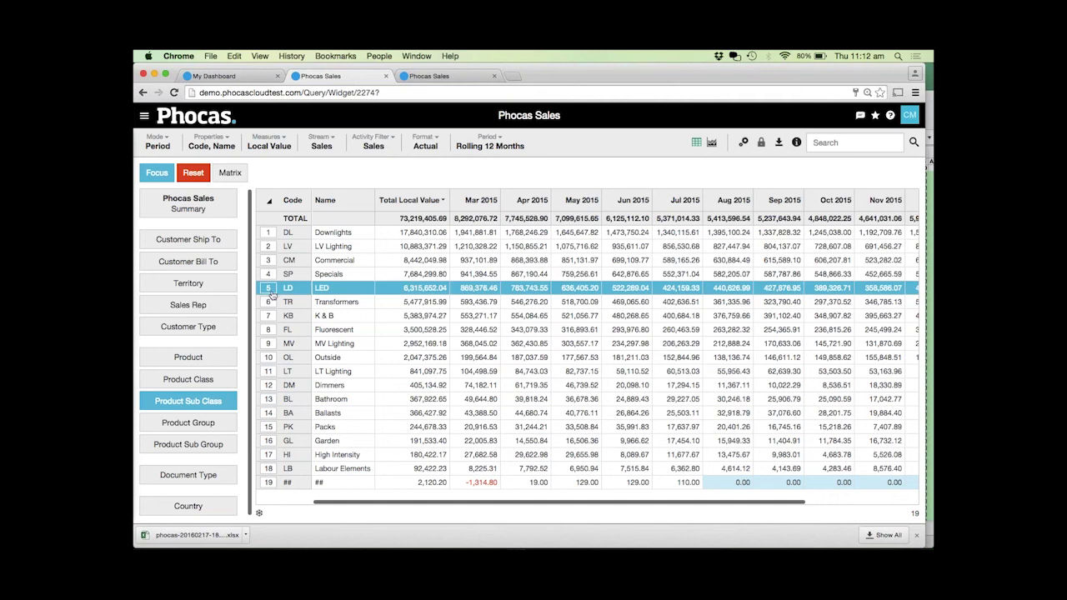
left_click(269, 305, "shift")
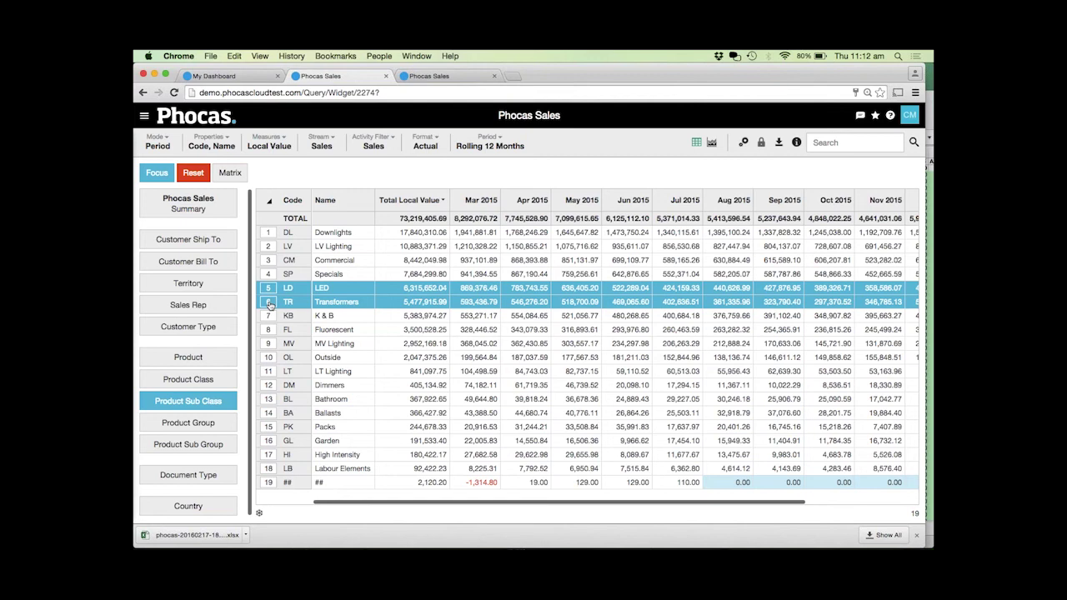
- Matrix LED and Transformers into separate columns and list them per Customer Ship To
left_click(226, 174)
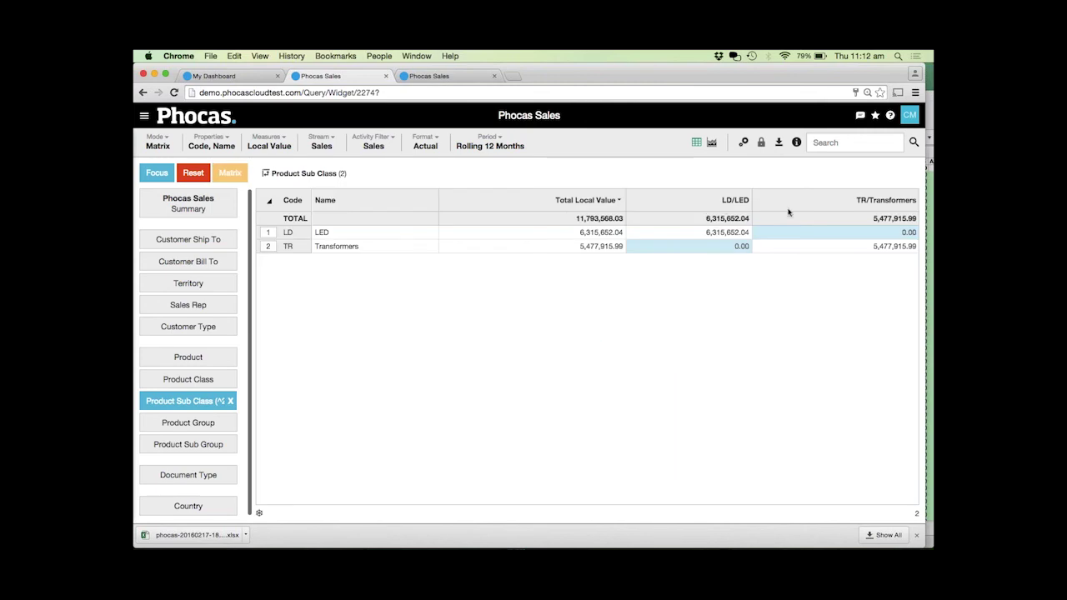
left_click(214, 239)
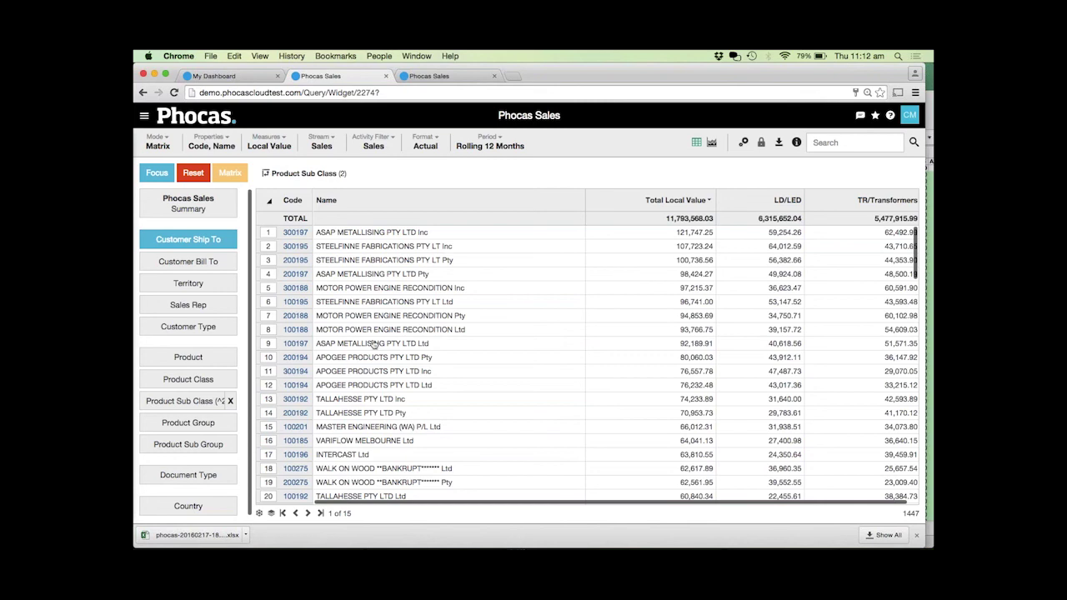
- Switch the measure from Local Value to Quantity #
left_click(269, 144)
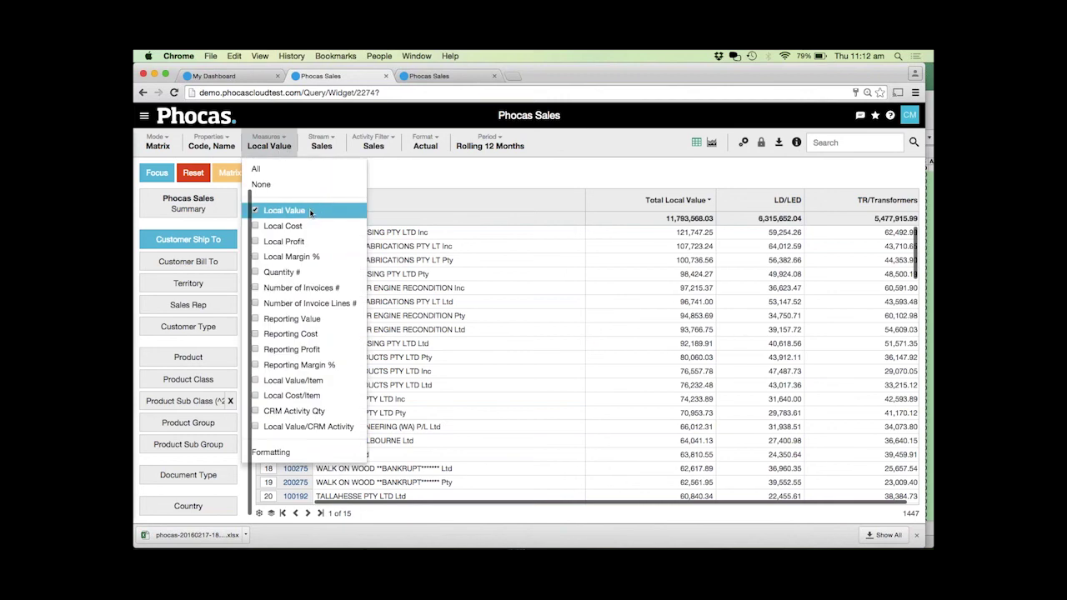
left_click(292, 275)
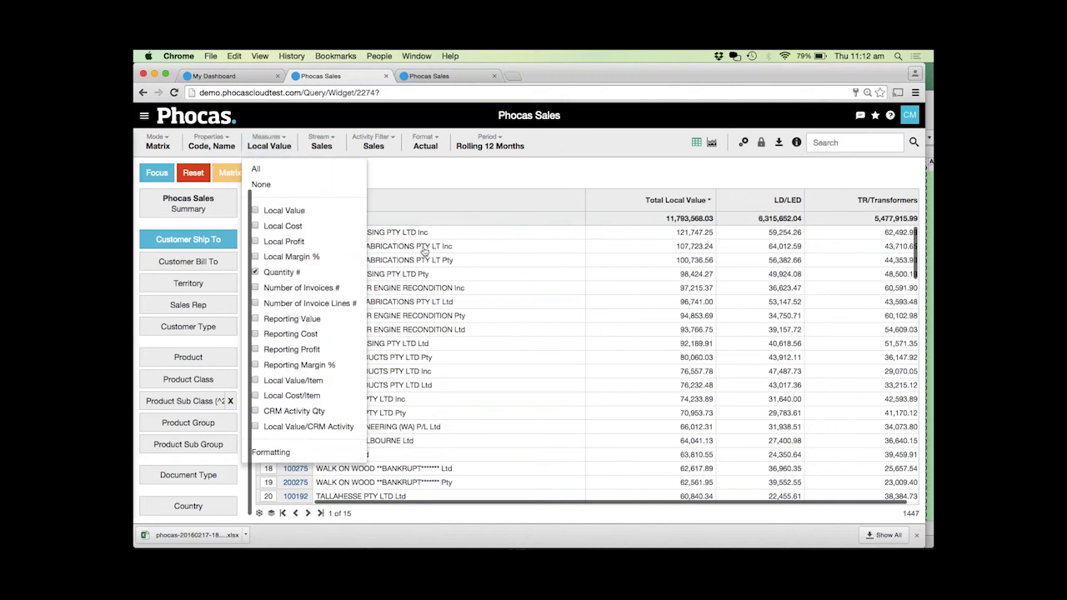
left_click(557, 179)
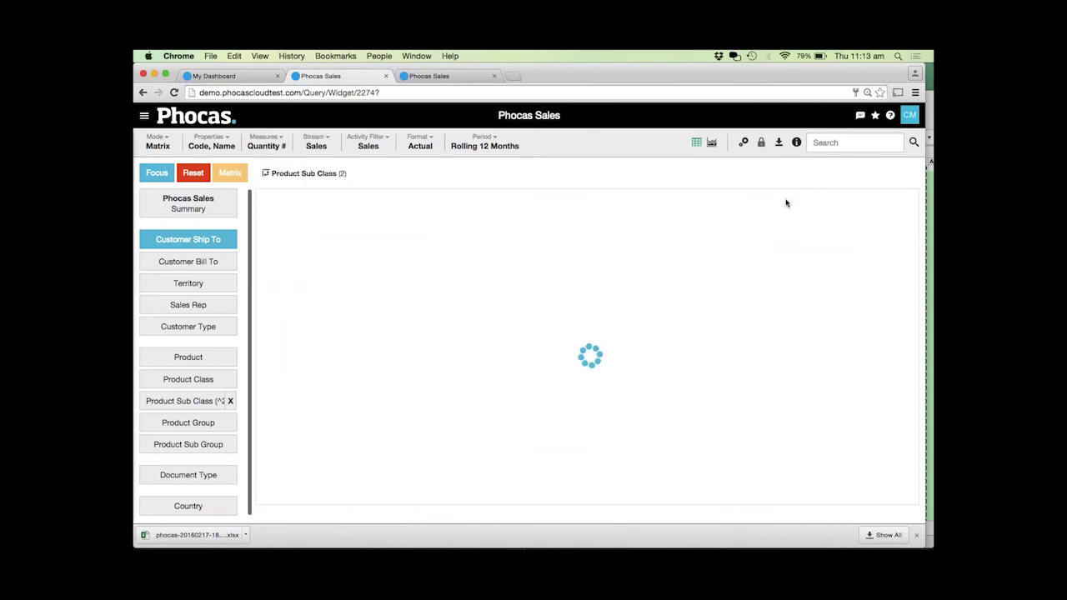
- Sort customers by the LED/LED quantity column and browse the zero-LED Transformer buyers
left_click(786, 202)
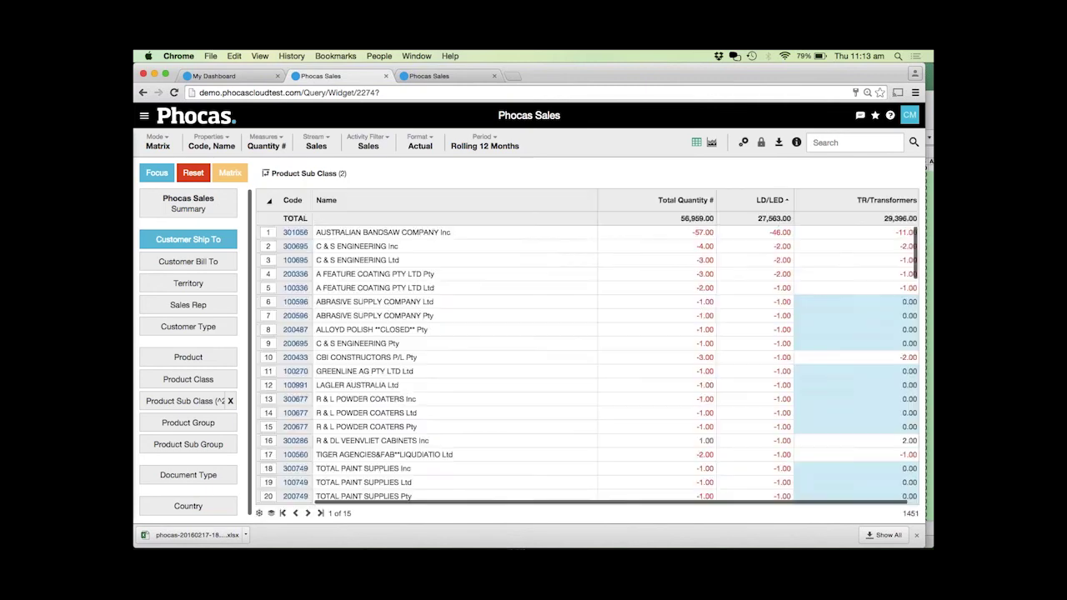
scroll(588, 365, "down", 5)
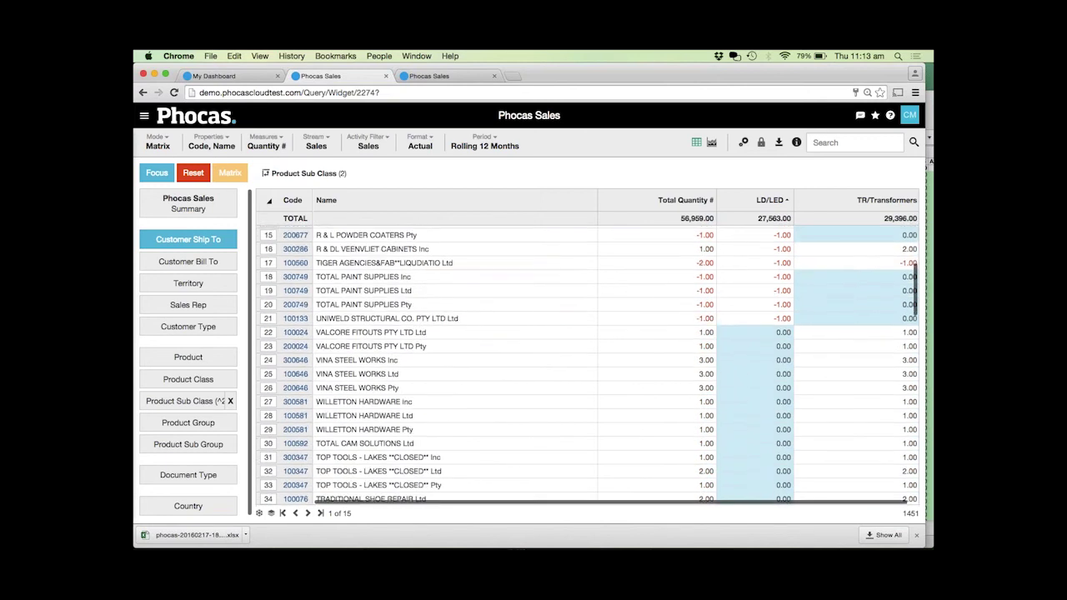
scroll(757, 315, "down", 3)
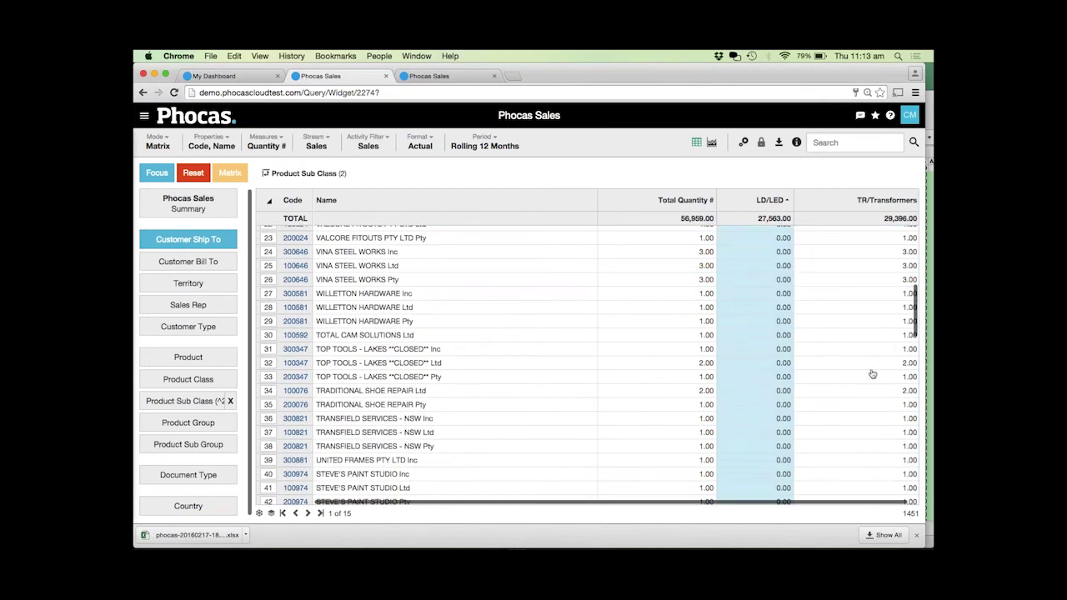
scroll(852, 396, "down", 4)
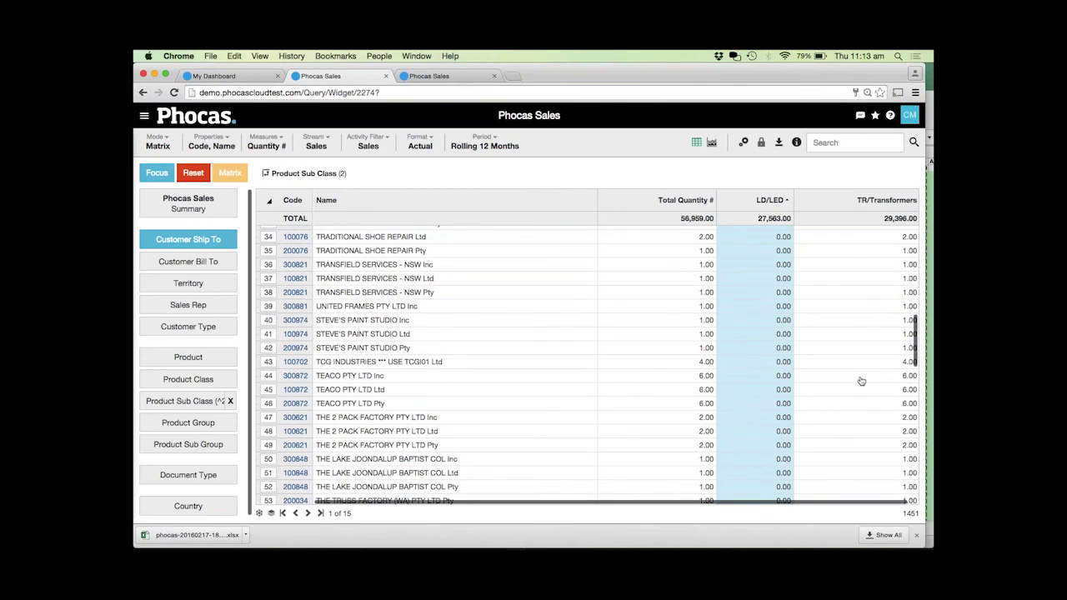
scroll(861, 381, "down", 8)
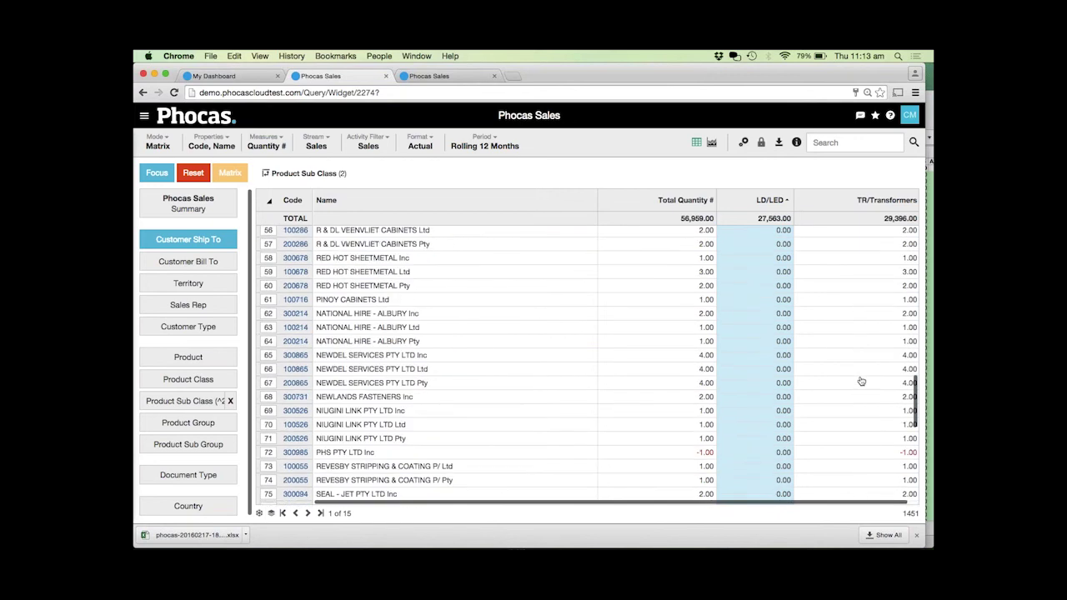
scroll(861, 381, "down", 3)
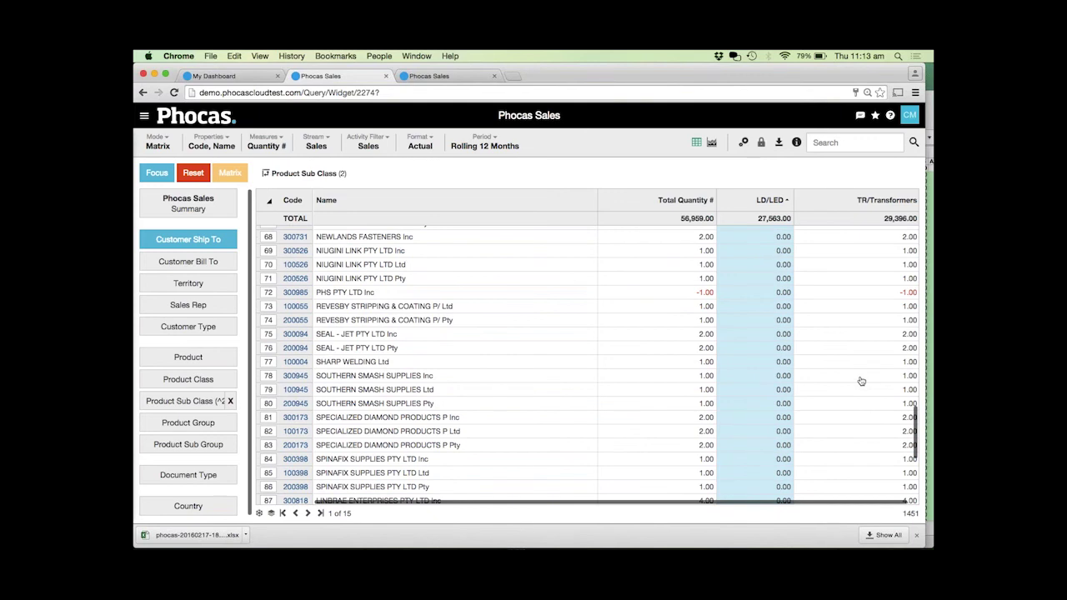
- Break the comparison down by sales rep and show each sub class as a share of total
left_click(188, 305)
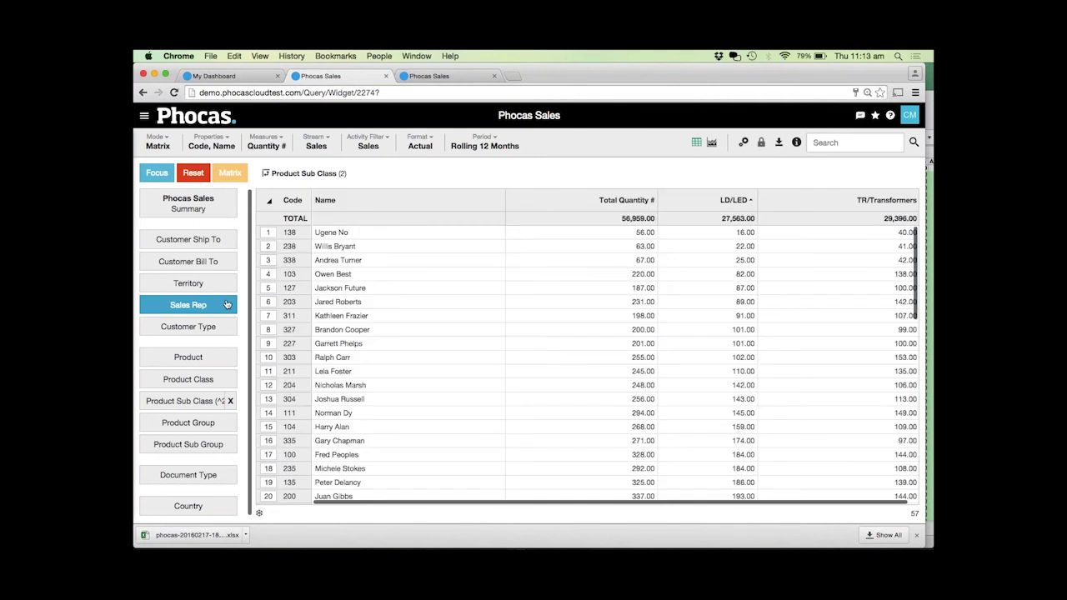
left_click(159, 145)
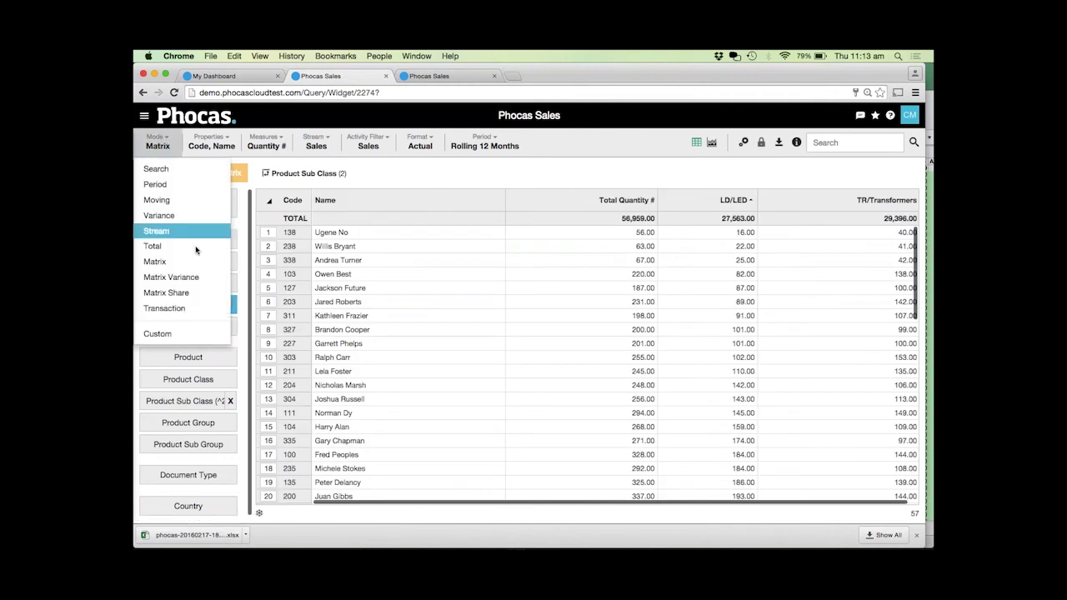
left_click(198, 297)
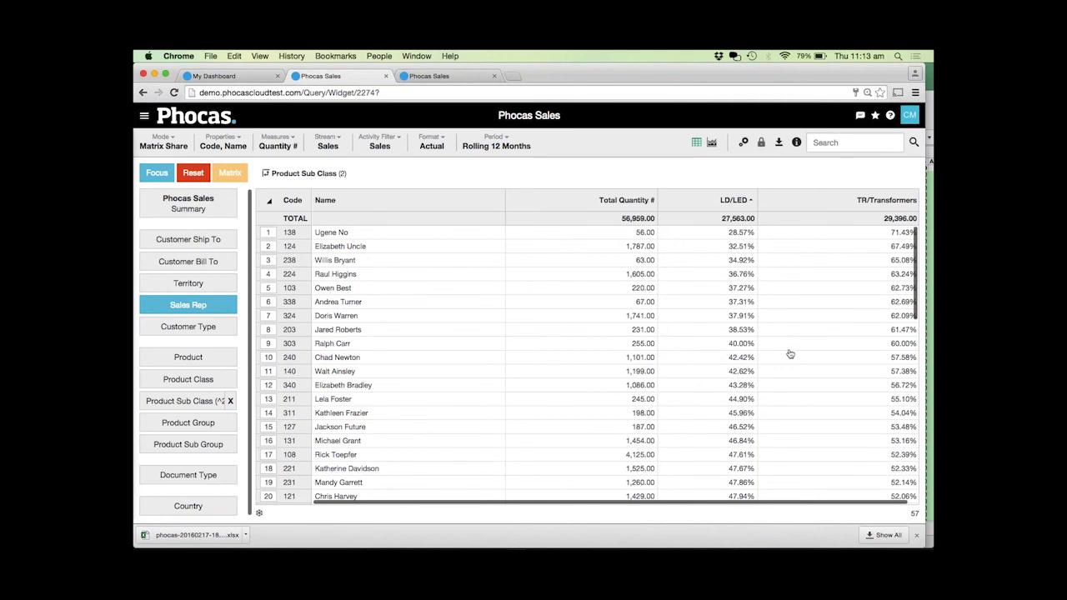
- Review the share view, then reset all filters to monthly Local Value per sales rep
scroll(790, 354, "down", 2)
scroll(790, 354, "down", 2)
scroll(790, 354, "down", 2)
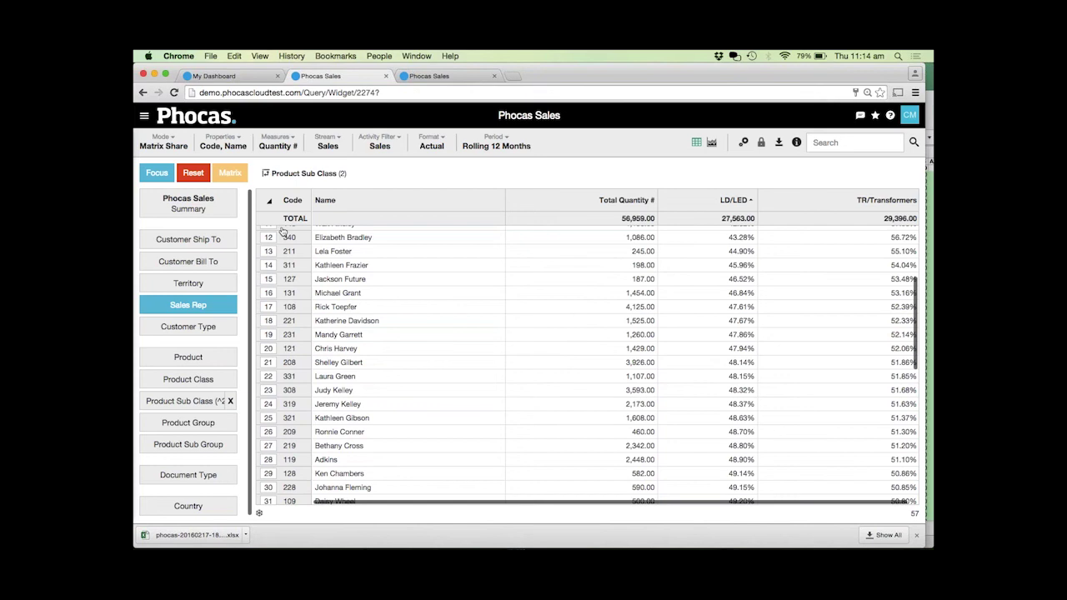
scroll(349, 299, "up", 2)
scroll(348, 298, "up", 1)
scroll(348, 299, "up", 5)
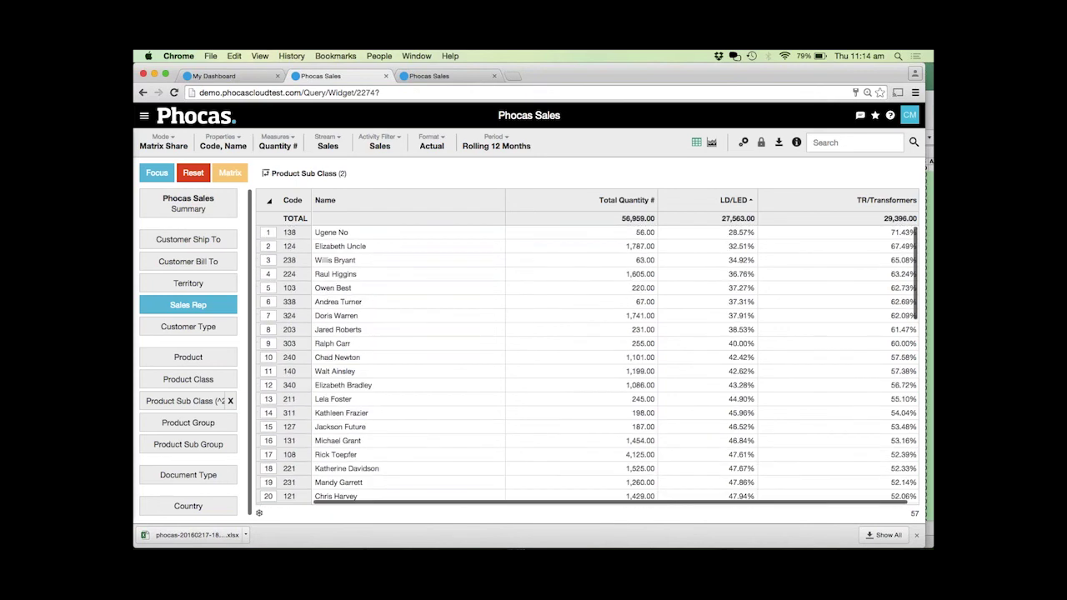
left_click(204, 175)
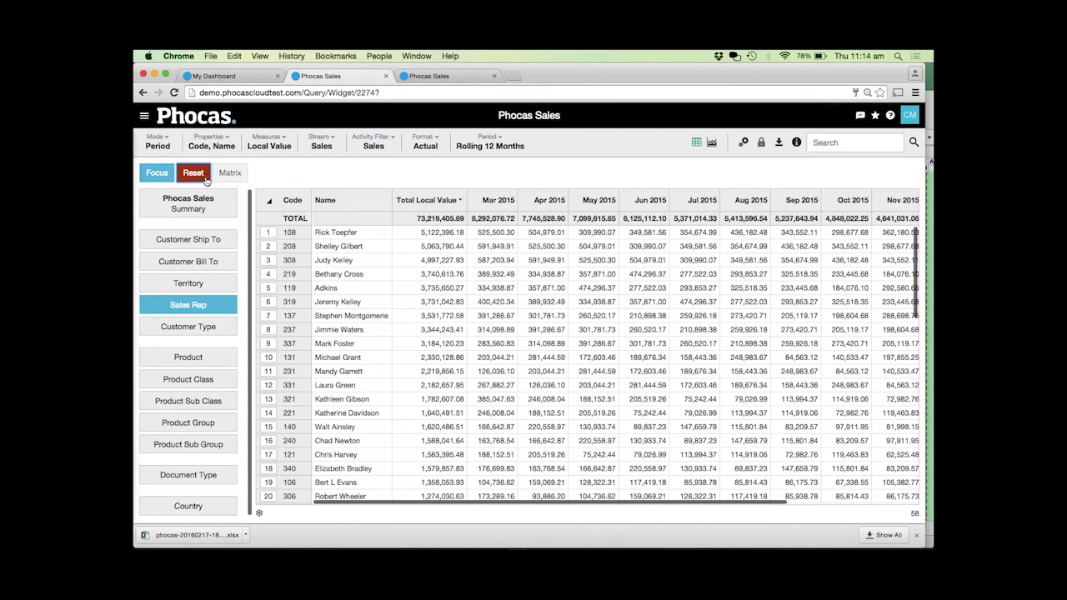
- List sales by ship-to customer
left_click(218, 240)
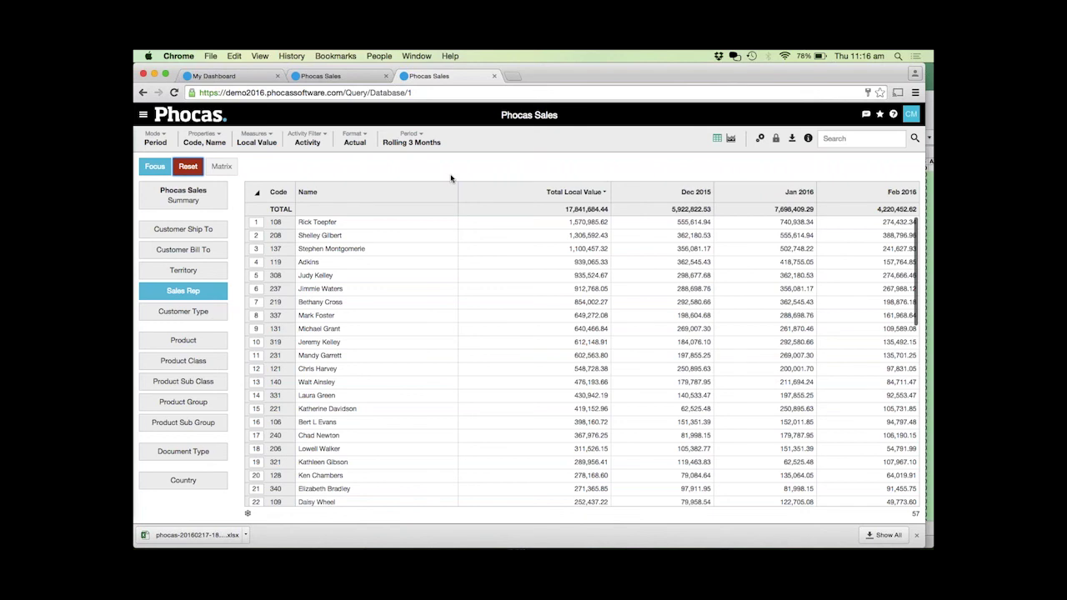
- Focus on top sales rep 108 and list that rep's ship-to customers
left_click(260, 225)
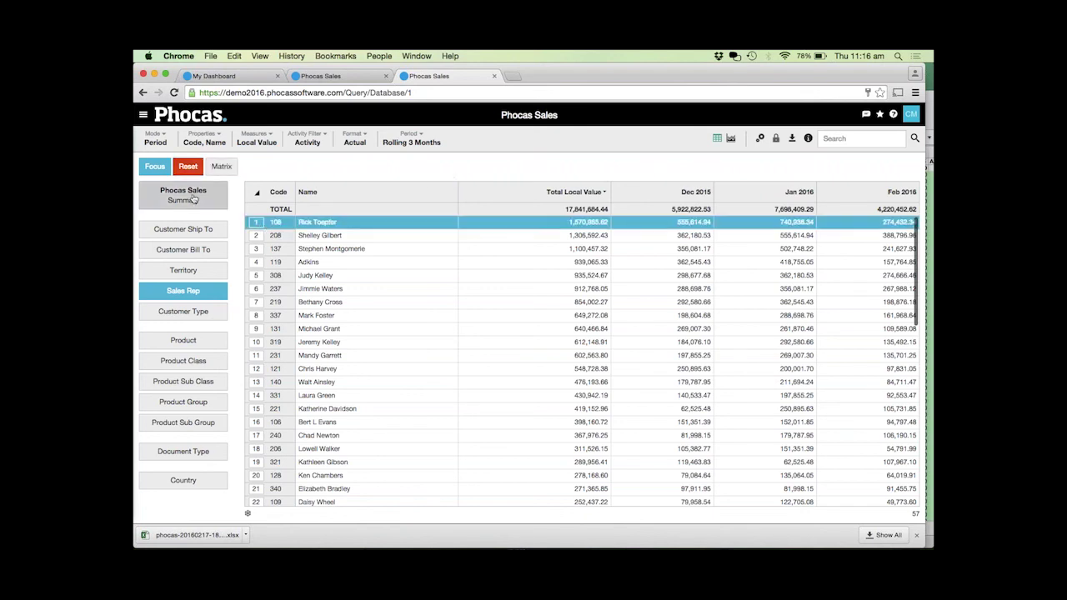
left_click(157, 169)
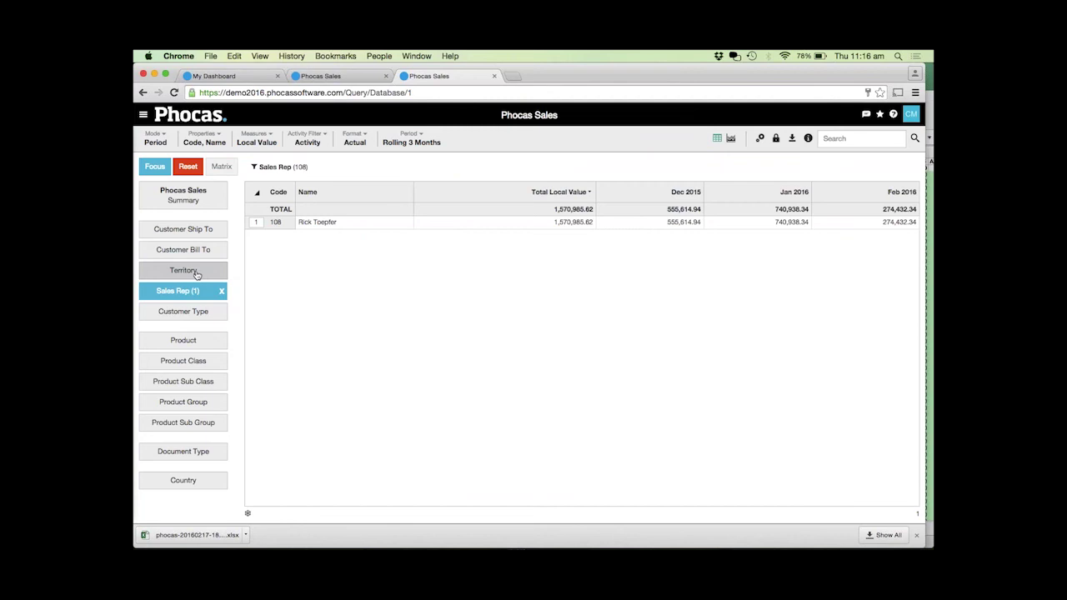
left_click(204, 230)
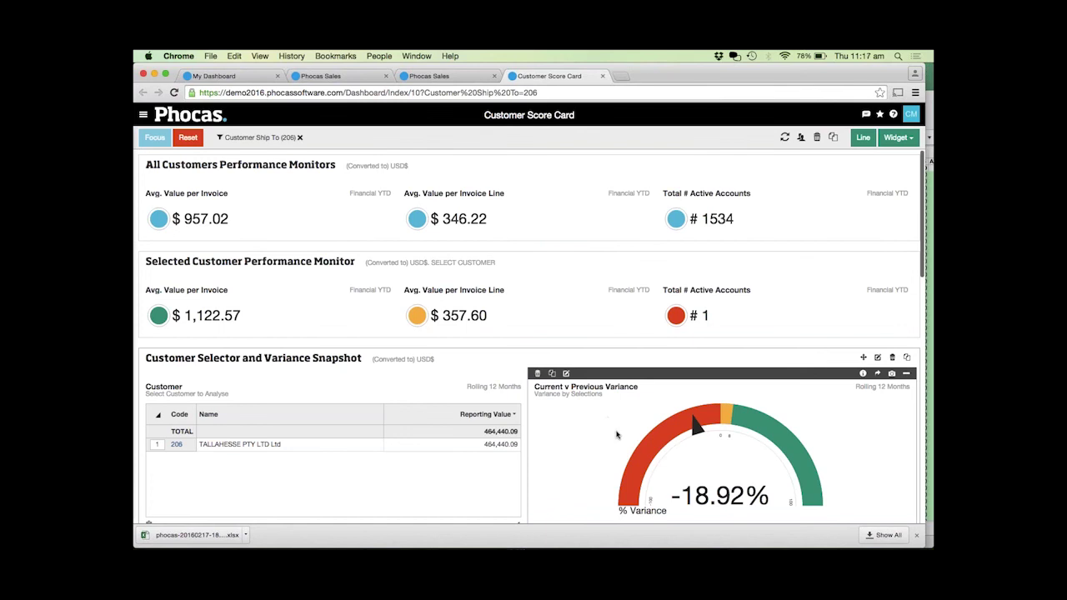
- Scroll through the Customer Score Card's variance, product mix and Top 10 Products widgets
scroll(617, 434, "down", 4)
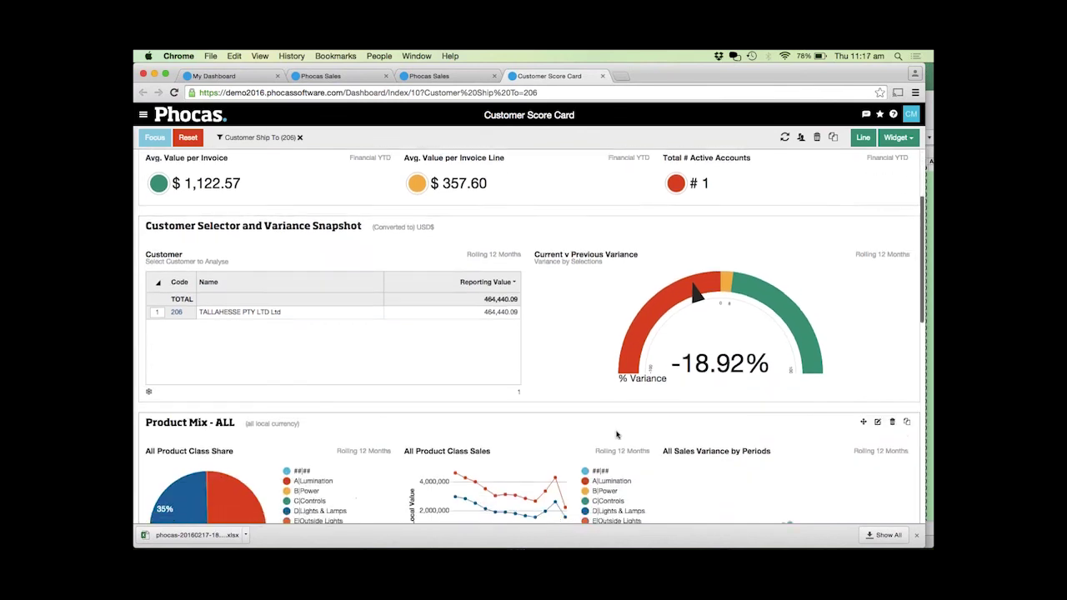
scroll(617, 434, "down", 3)
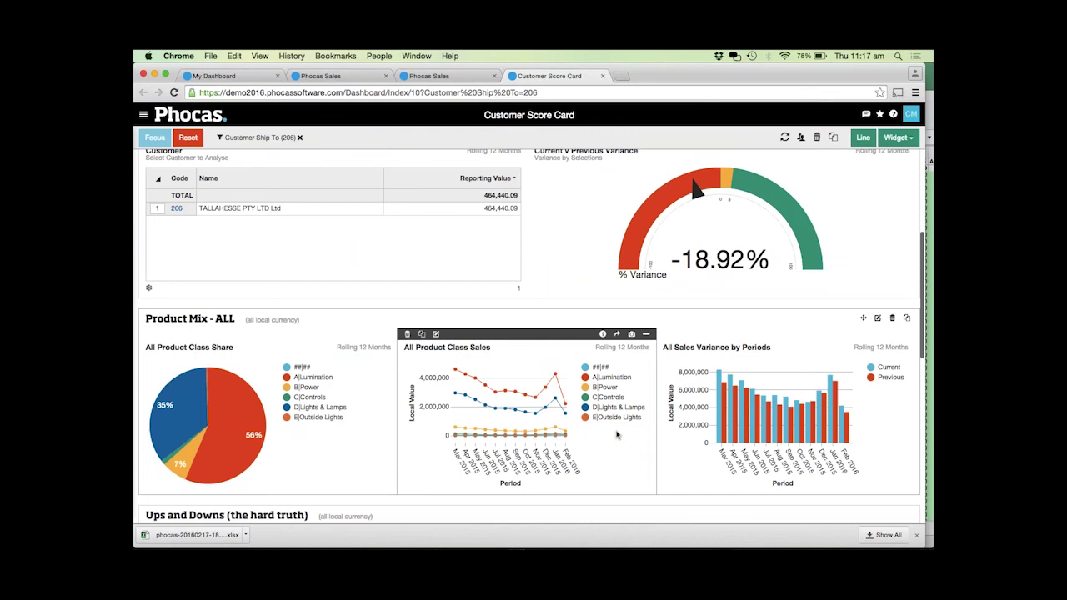
scroll(617, 434, "down", 5)
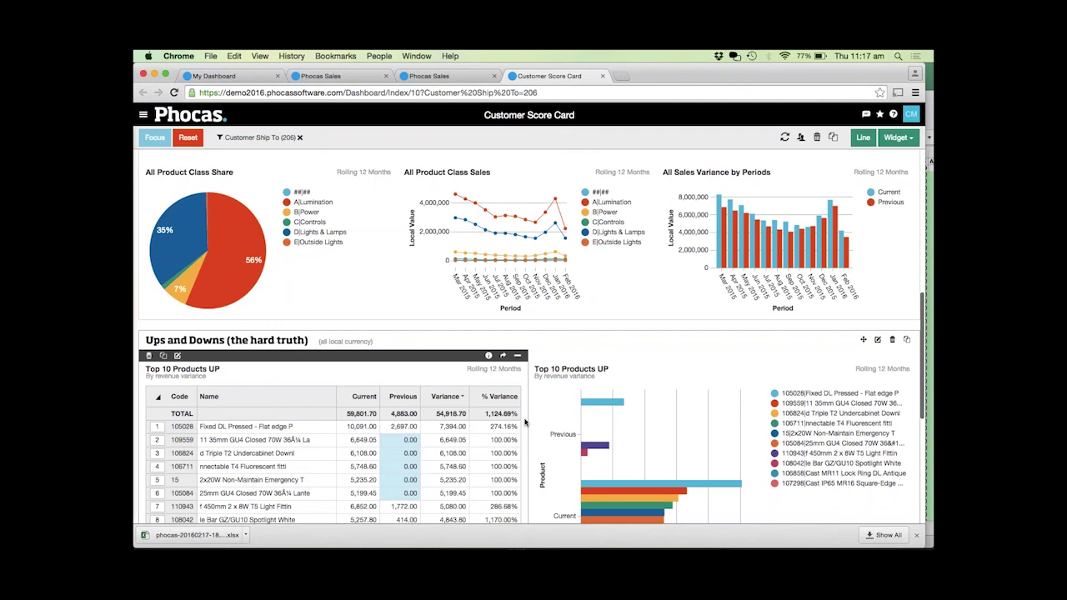
- Return to the first Phocas Sales report of 1,786 ship-to customers over Rolling 12 Months
left_click(350, 76)
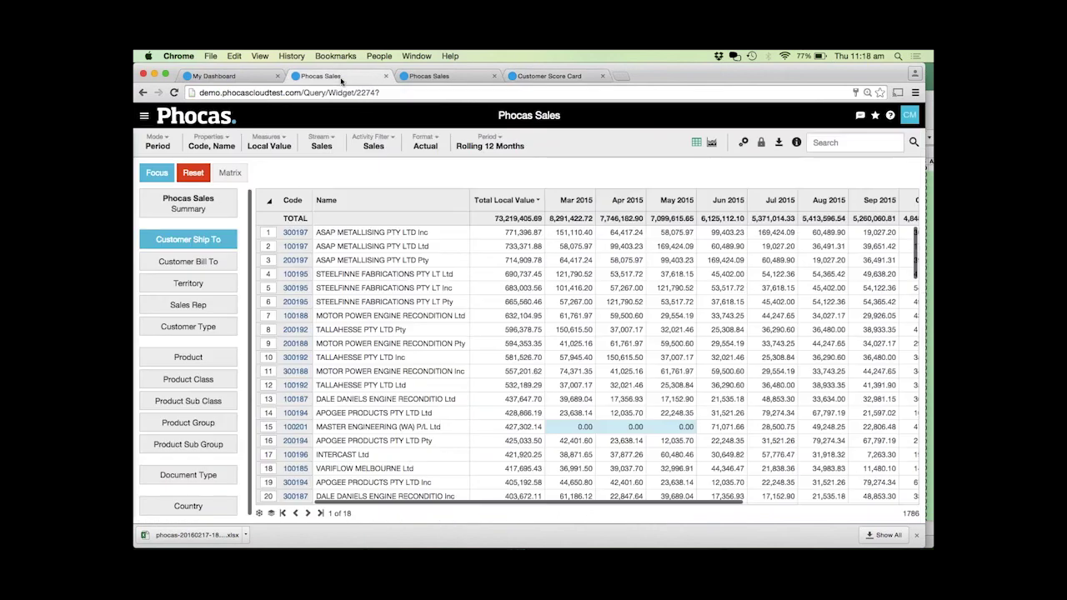
- Show My Dashboard's 111 declining, 201 increasing and 132 new customer tiles
left_click(242, 77)
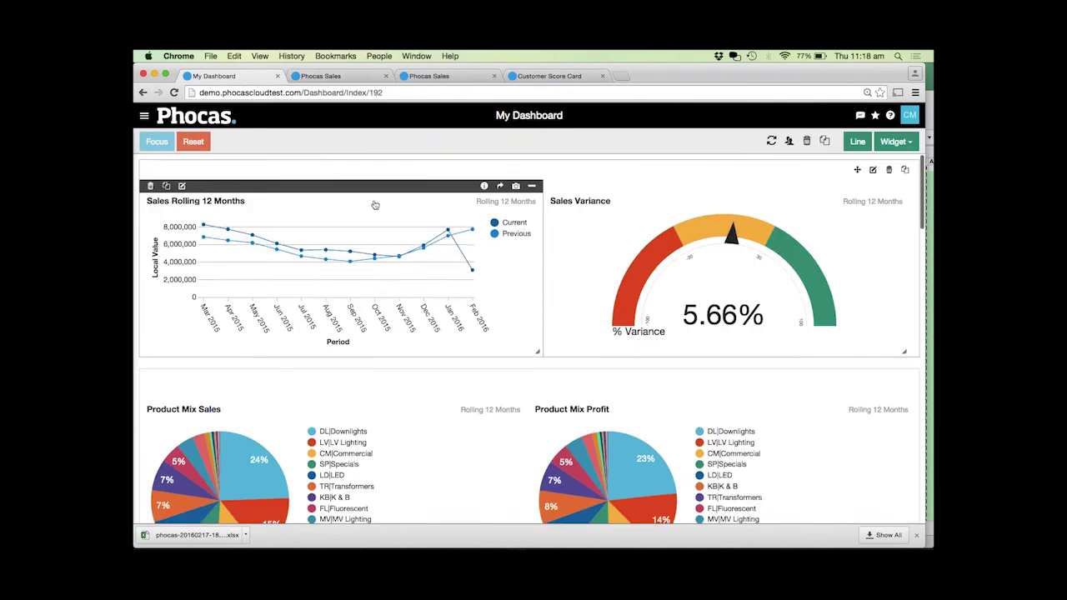
scroll(260, 432, "down", 5)
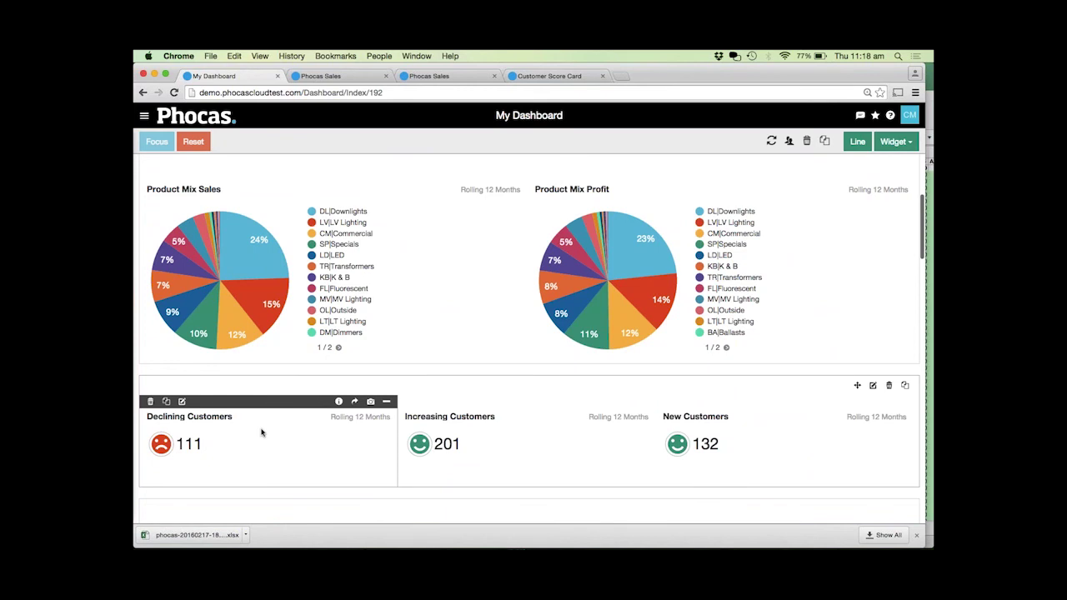
- Drill into the 111 Declining Customers grid, review its columns, then reset to full data
left_click(354, 402)
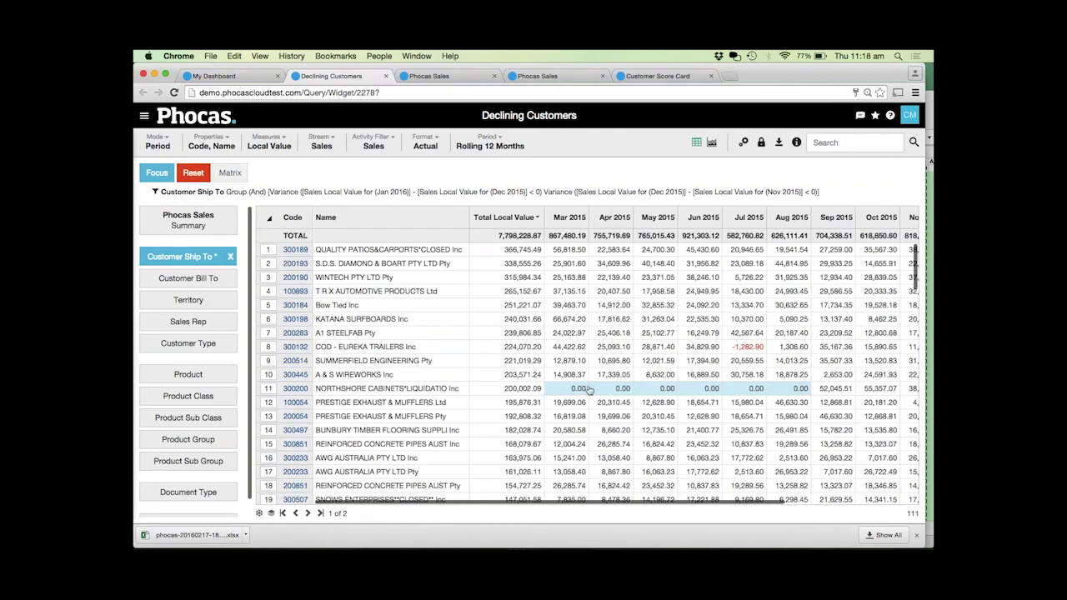
scroll(589, 390, "right", 2)
scroll(588, 390, "right", 5)
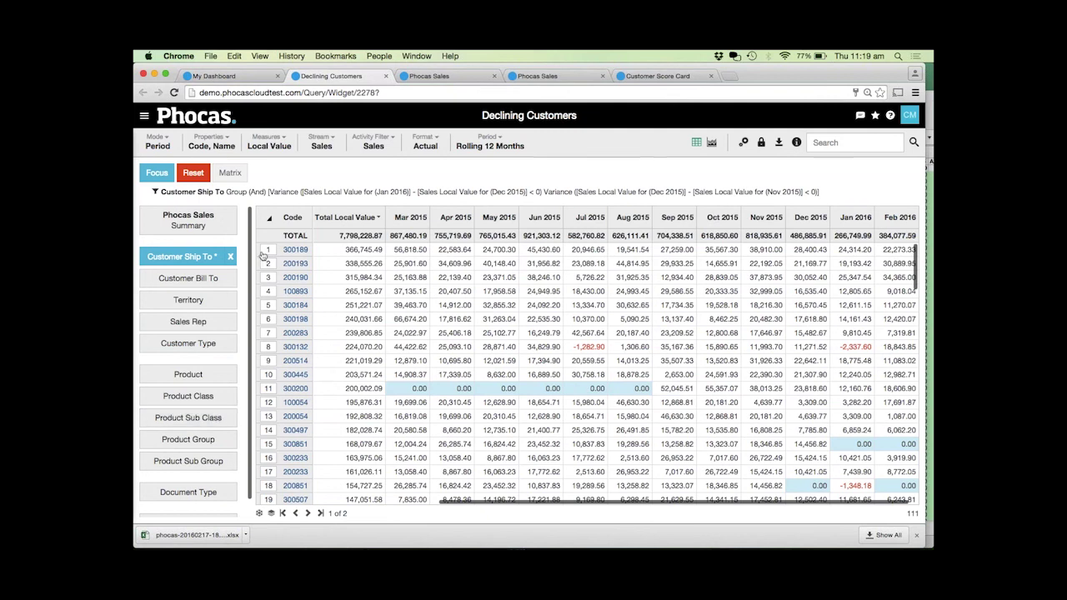
left_click(193, 173)
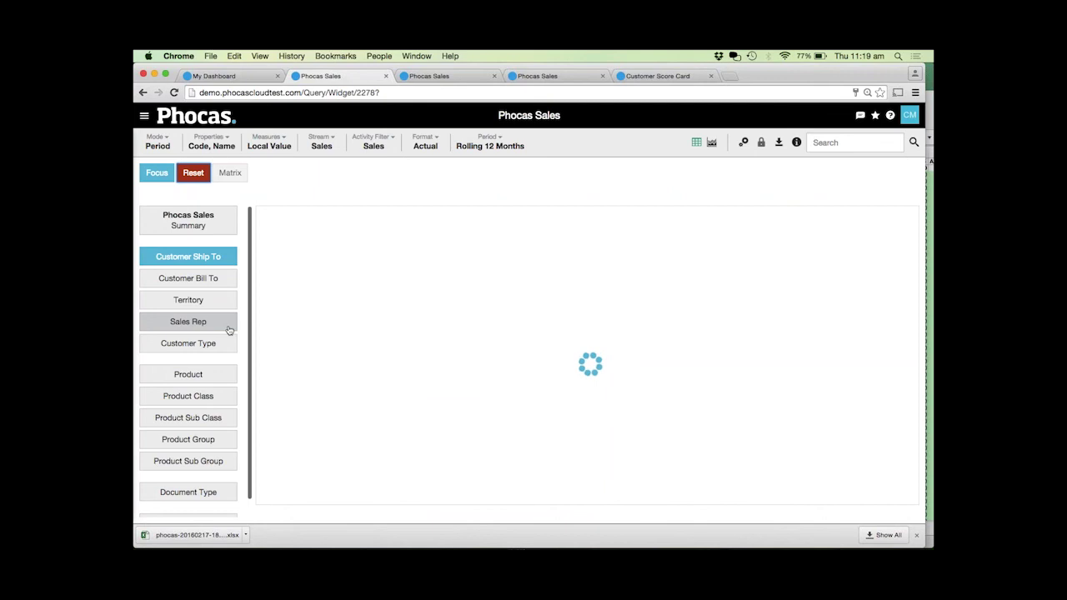
- Focus on sales rep 108 and break their sales down by territory (WA, NSW, VIC, QLD)
left_click(229, 330)
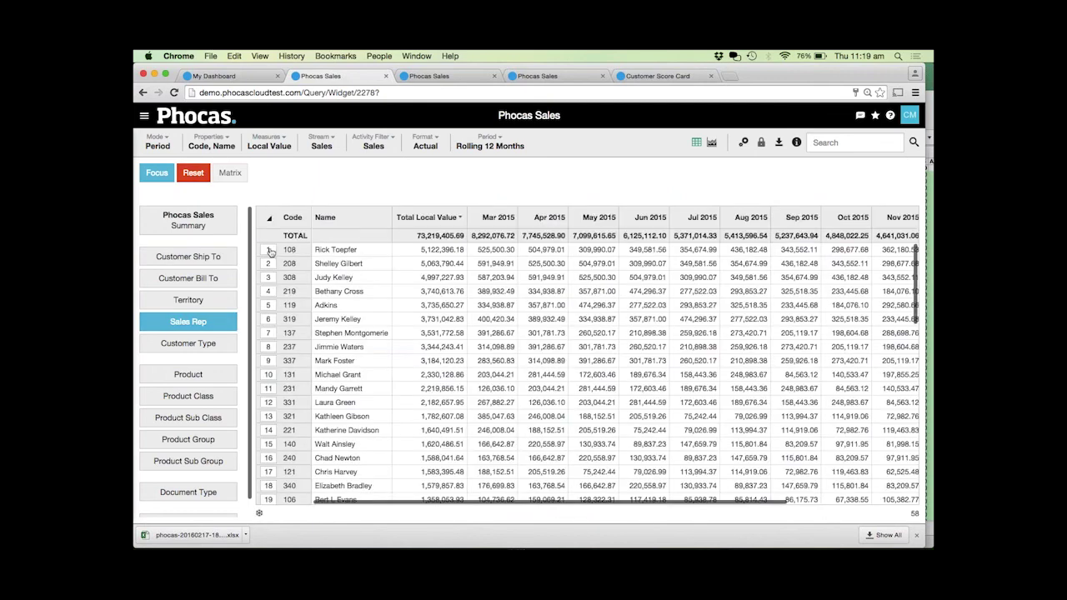
left_click(272, 252)
left_click(157, 172)
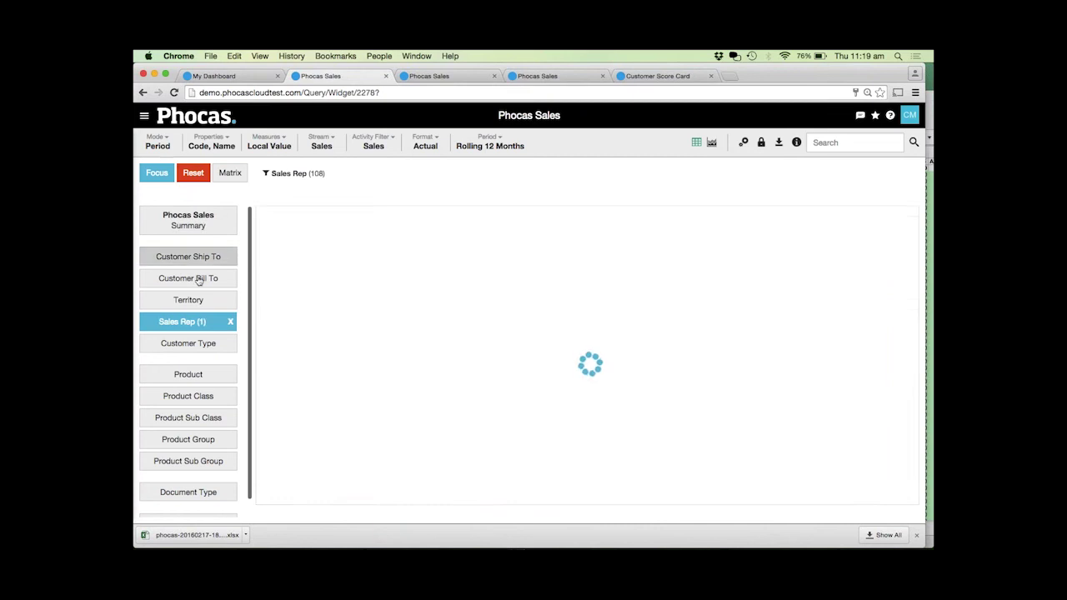
left_click(199, 304)
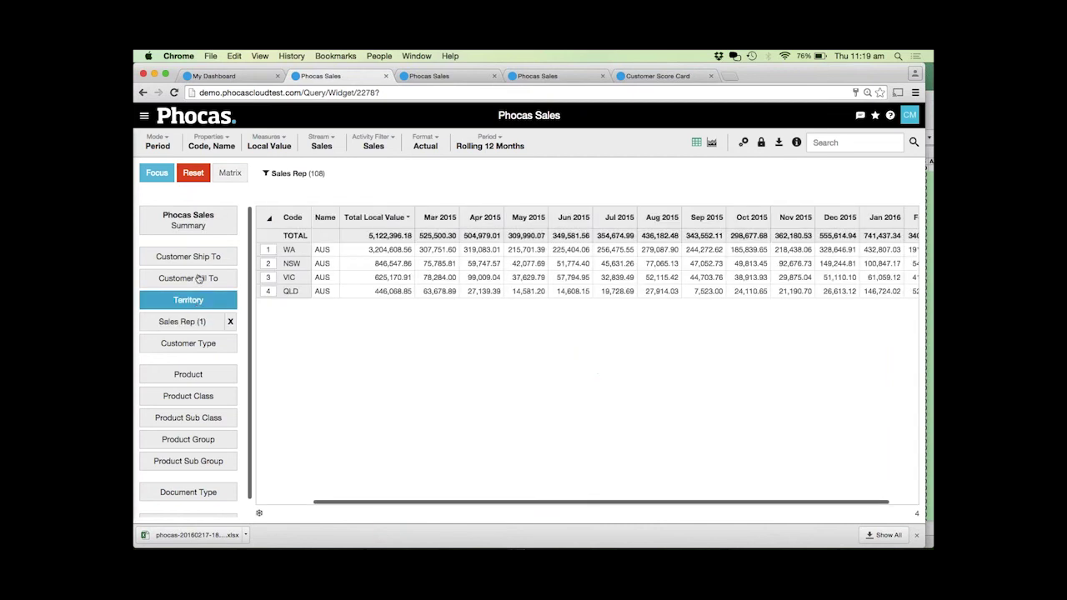
- Switch to Variance mode and focus the report on the NSW territory
left_click(158, 146)
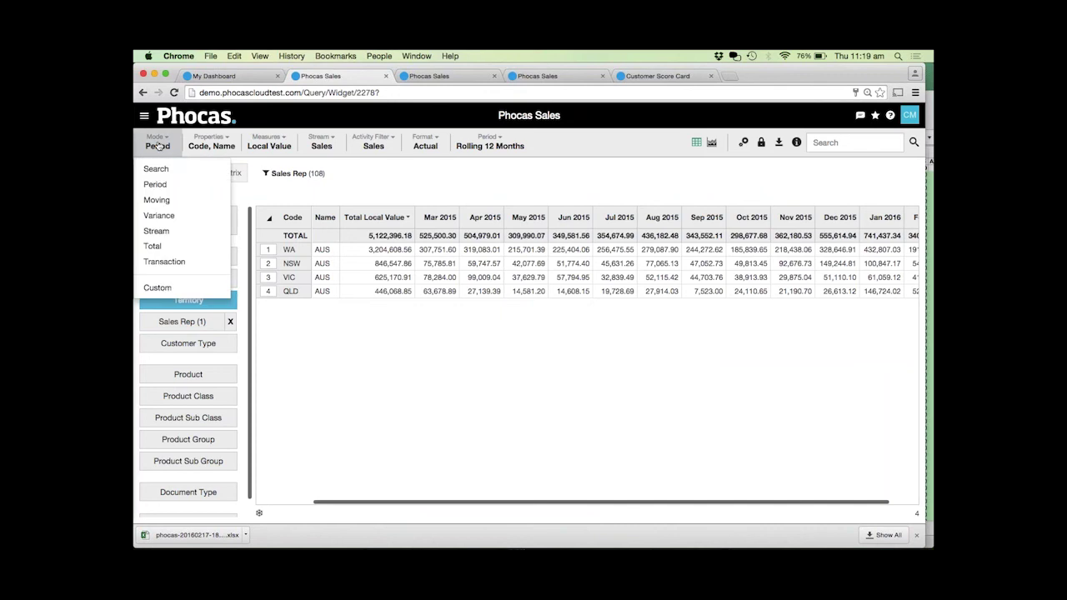
left_click(158, 212)
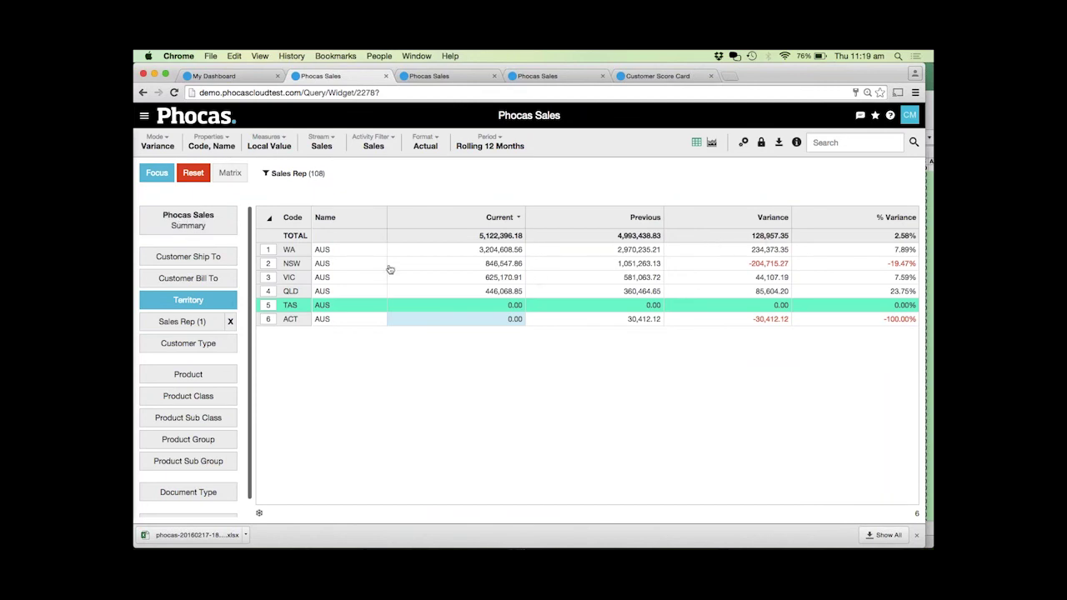
left_click(269, 264)
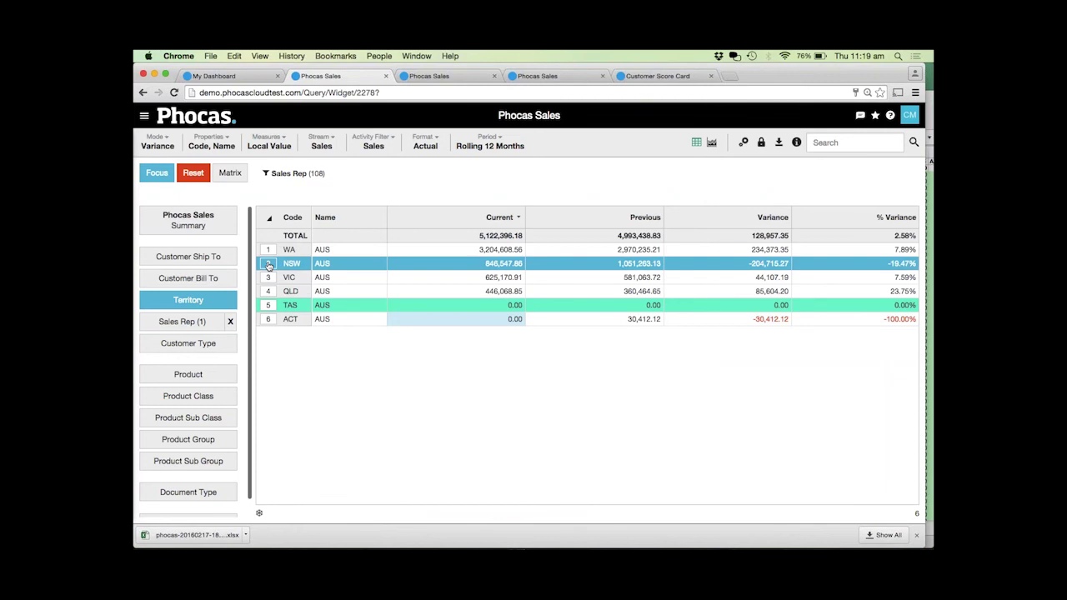
left_click(154, 176)
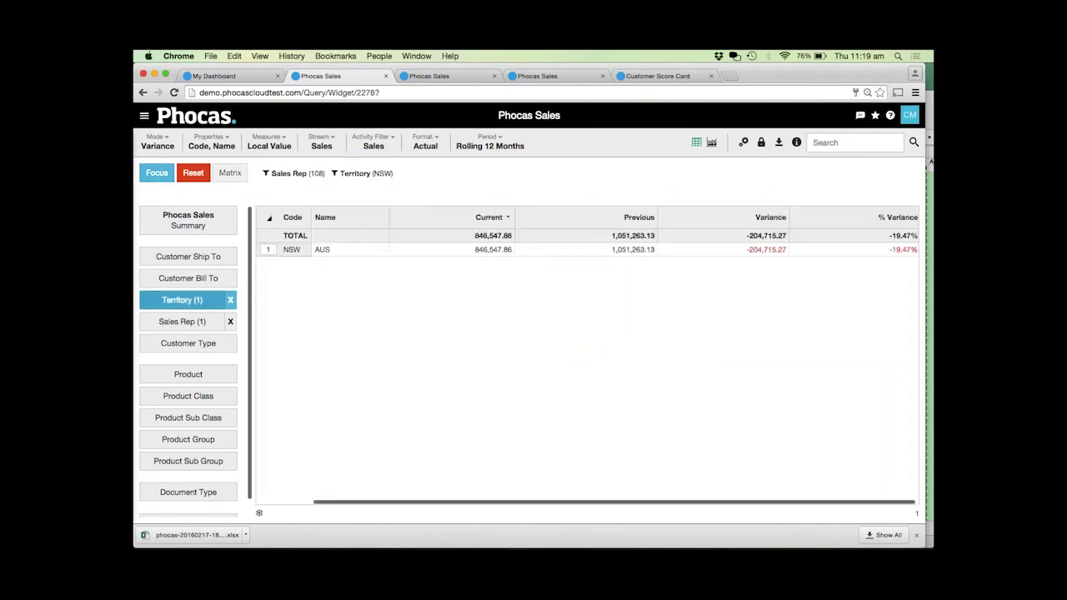
- Break NSW into product sub classes, sort by biggest Variance decline, and focus on LED
left_click(189, 418)
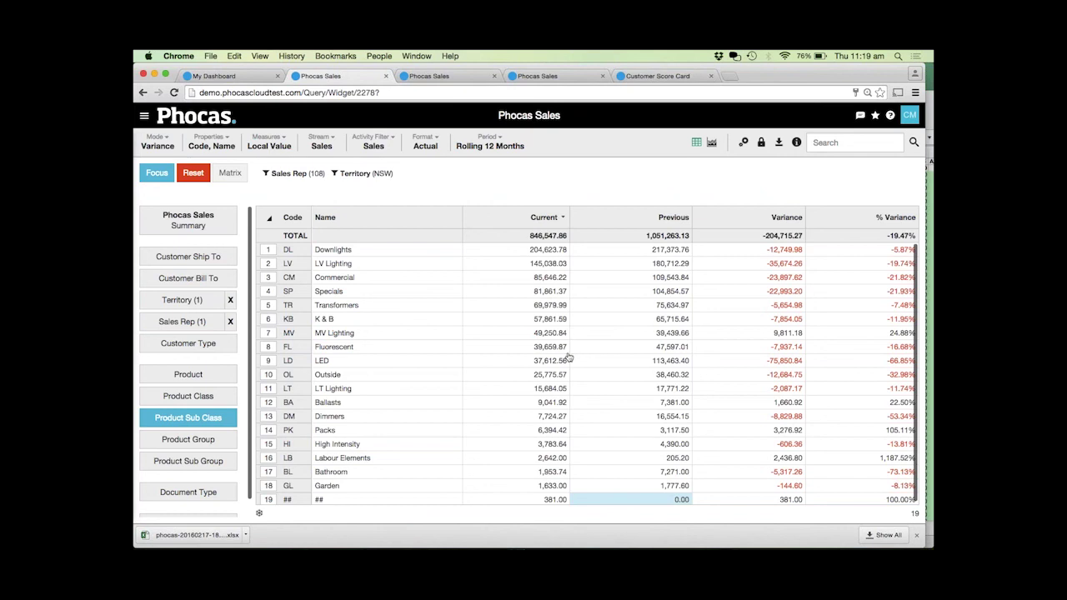
left_click(783, 217)
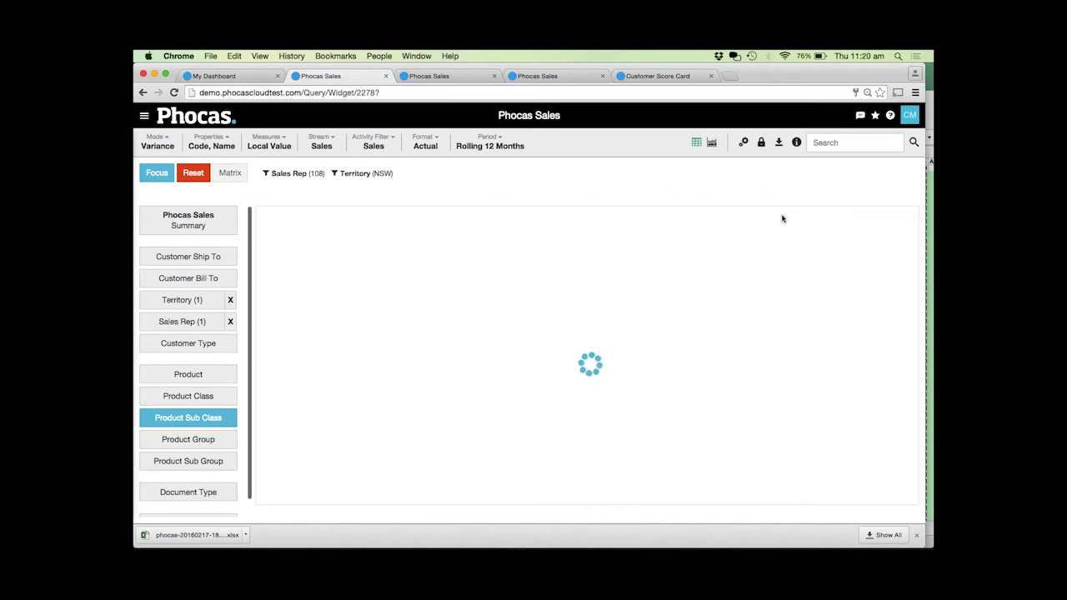
left_click(782, 218)
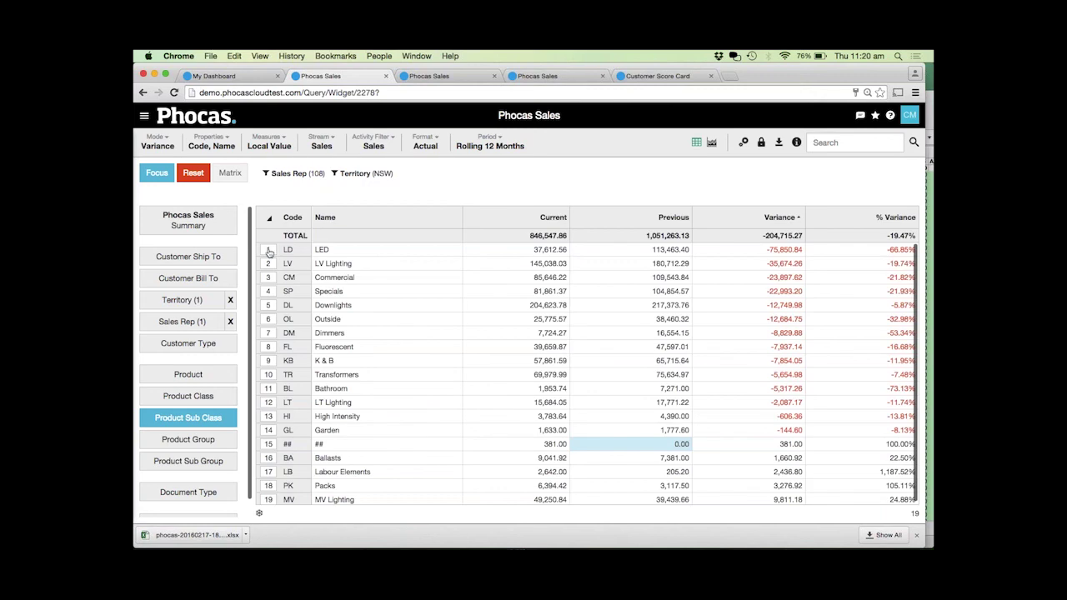
left_click(268, 250)
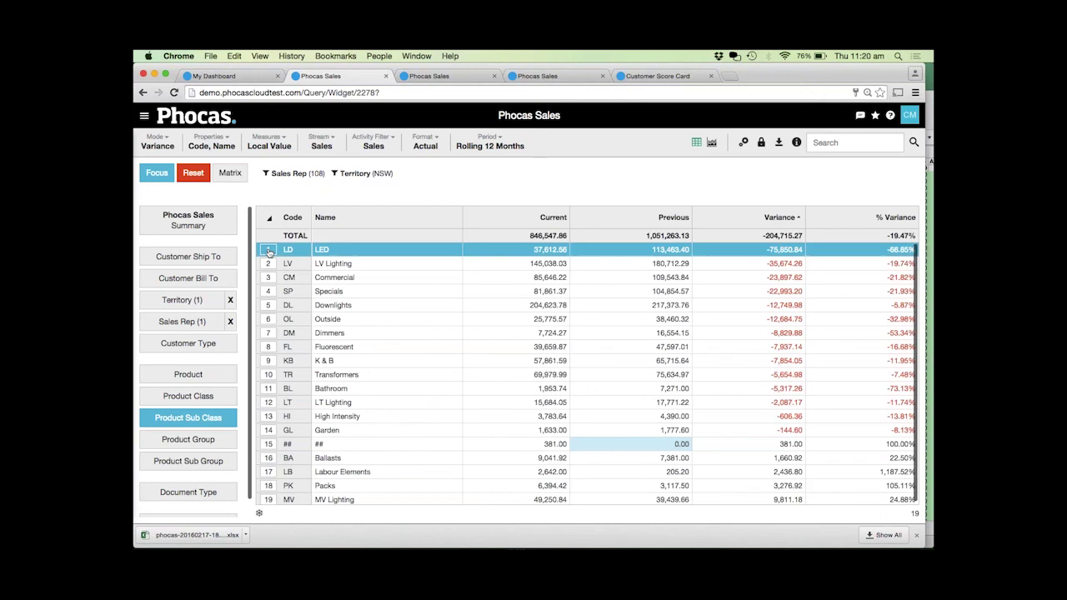
left_click(158, 173)
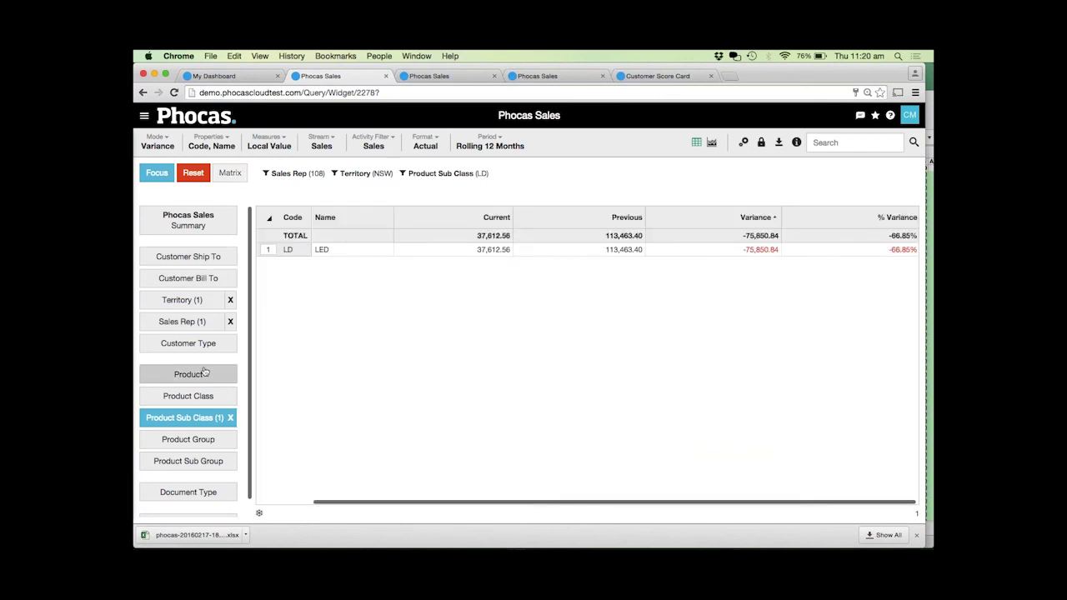
- List LED sales by ship-to customer over a Rolling 3 Months period
left_click(208, 256)
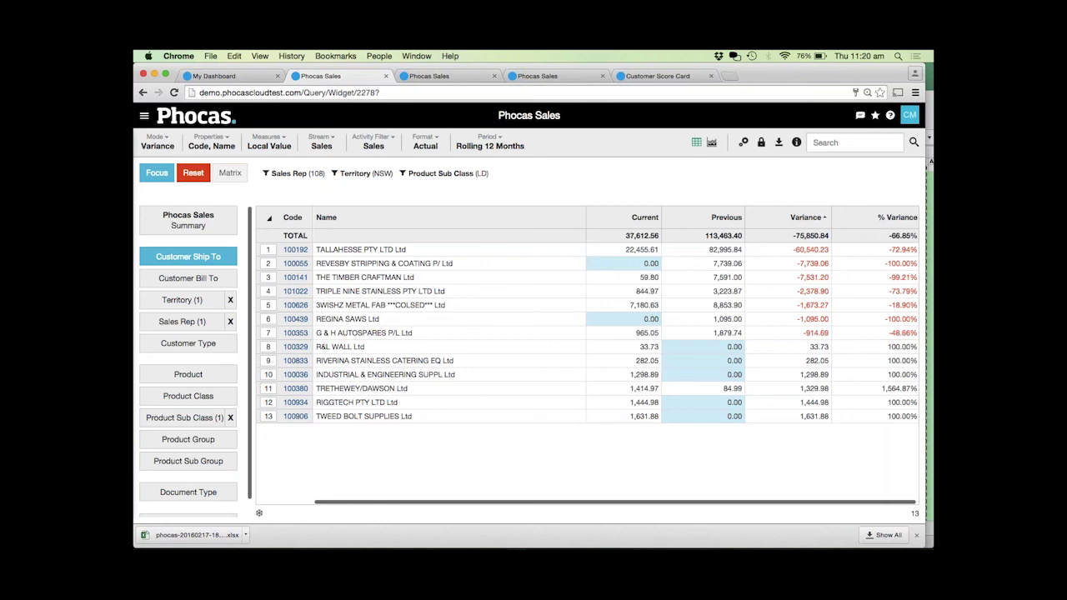
left_click(504, 148)
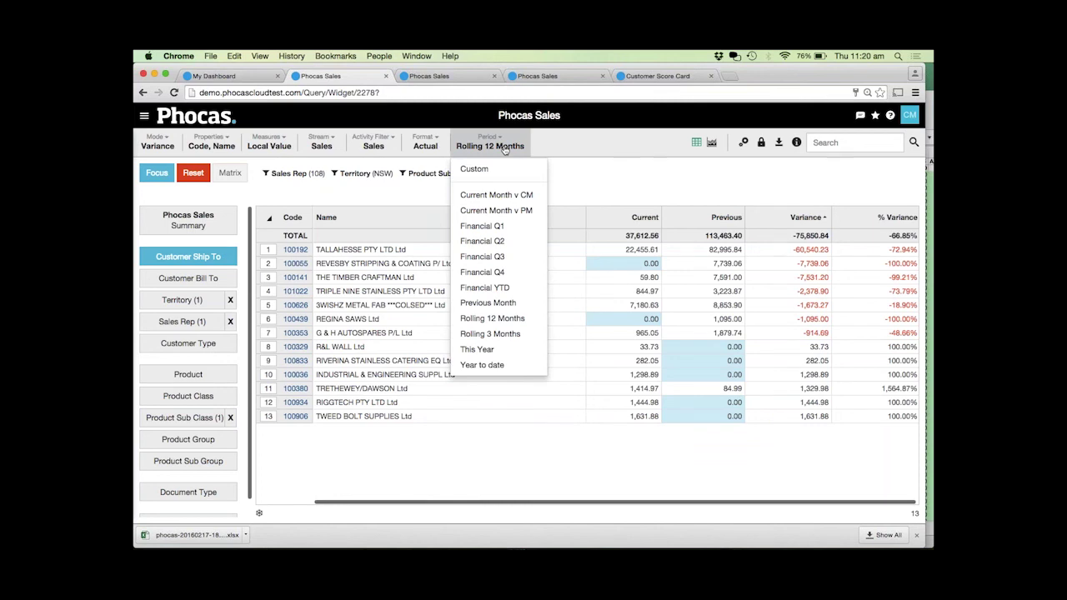
left_click(494, 334)
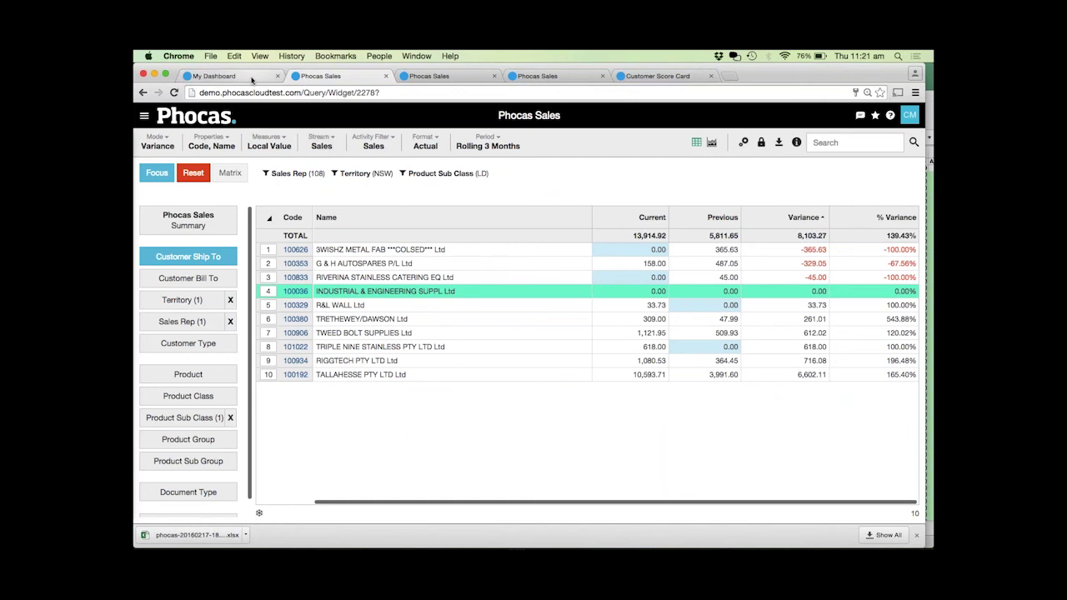
- Go back to My Dashboard and scroll down to the Victoria and NSW Top Rep Sales heat maps
left_click(225, 76)
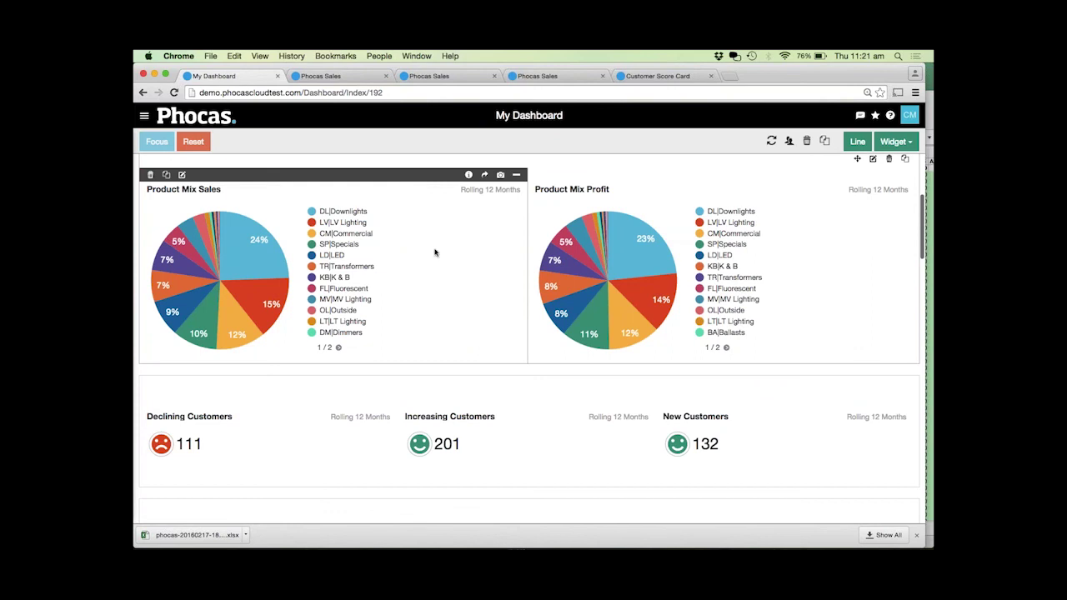
scroll(535, 372, "down", 3)
scroll(535, 372, "down", 5)
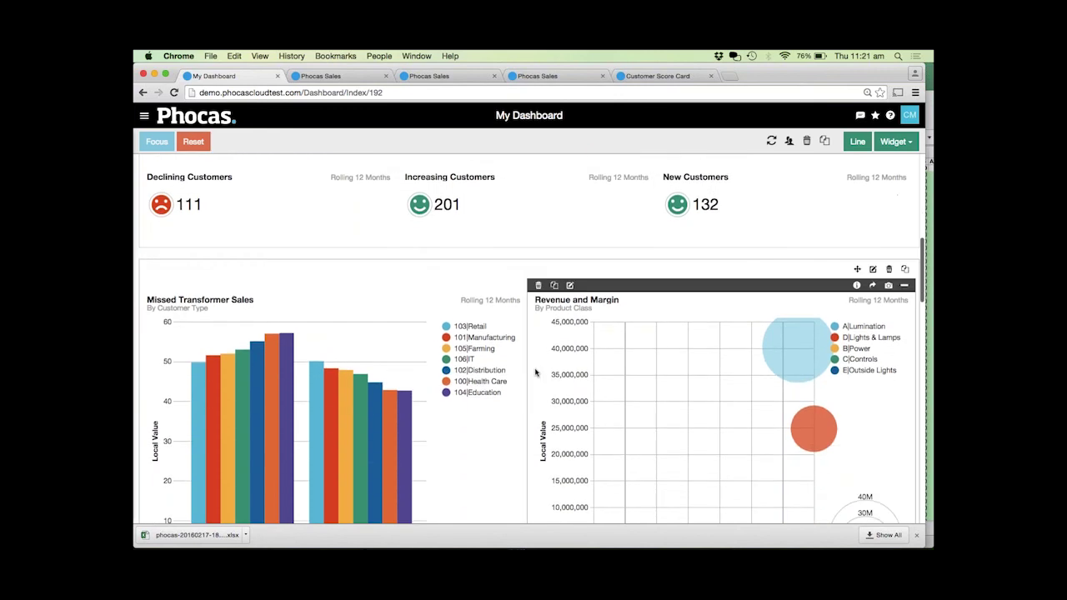
scroll(535, 373, "down", 8)
scroll(535, 373, "down", 5)
scroll(535, 373, "down", 10)
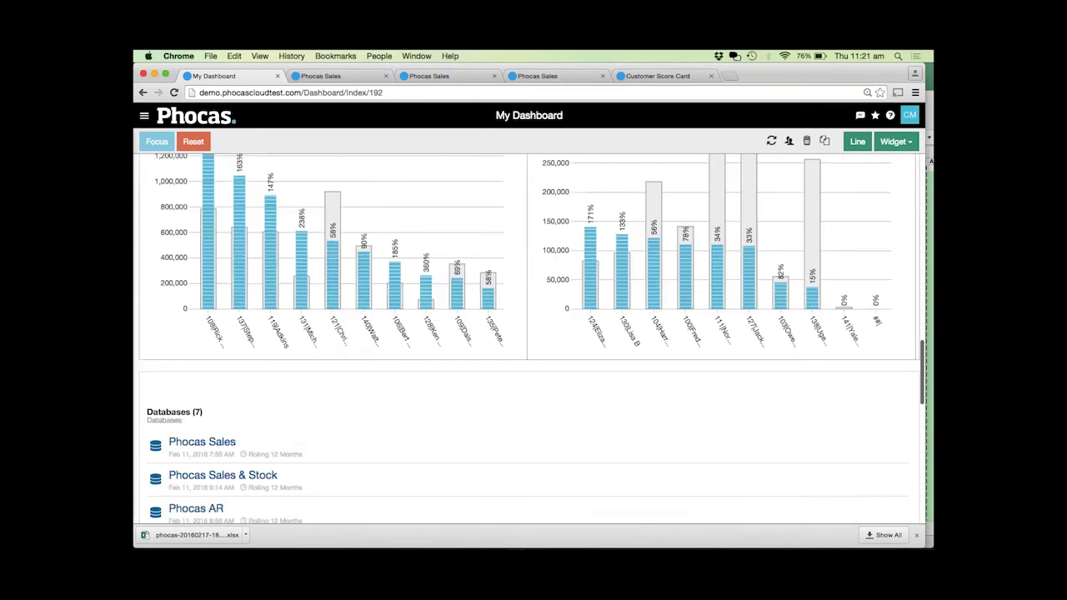
scroll(508, 444, "down", 5)
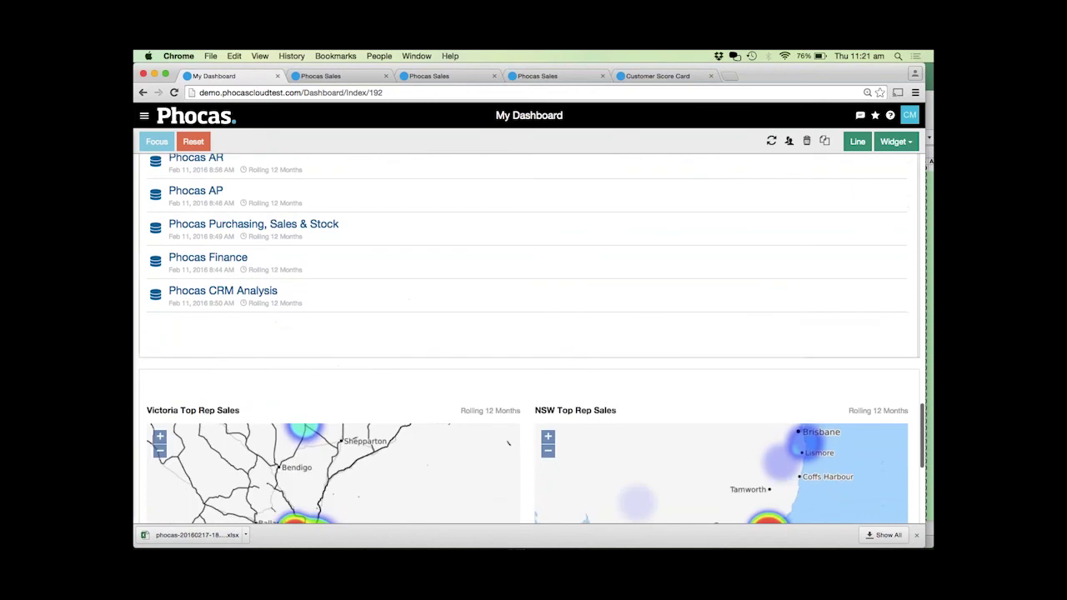
mouse_move(563, 411)
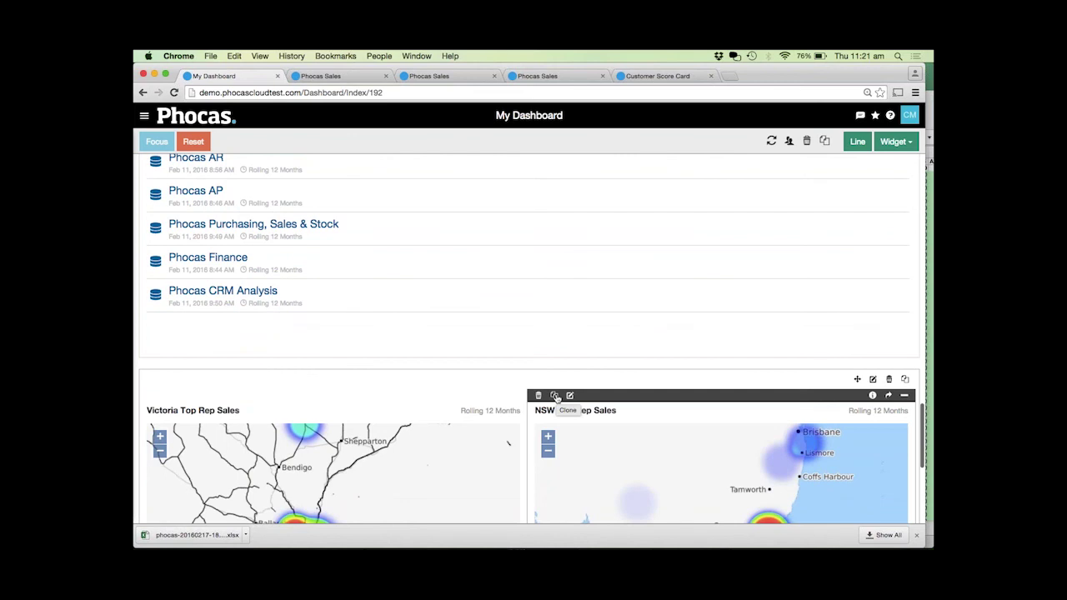
- Clone the NSW Top Rep Sales widget and refilter the copy to QLD territory
left_click(556, 396)
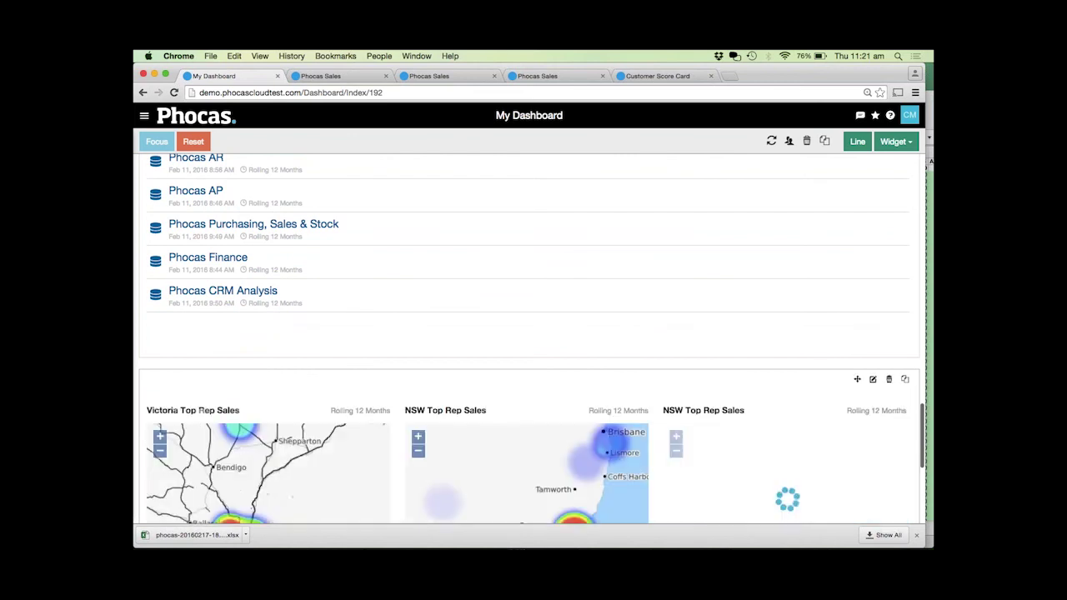
scroll(733, 370, "down", 3)
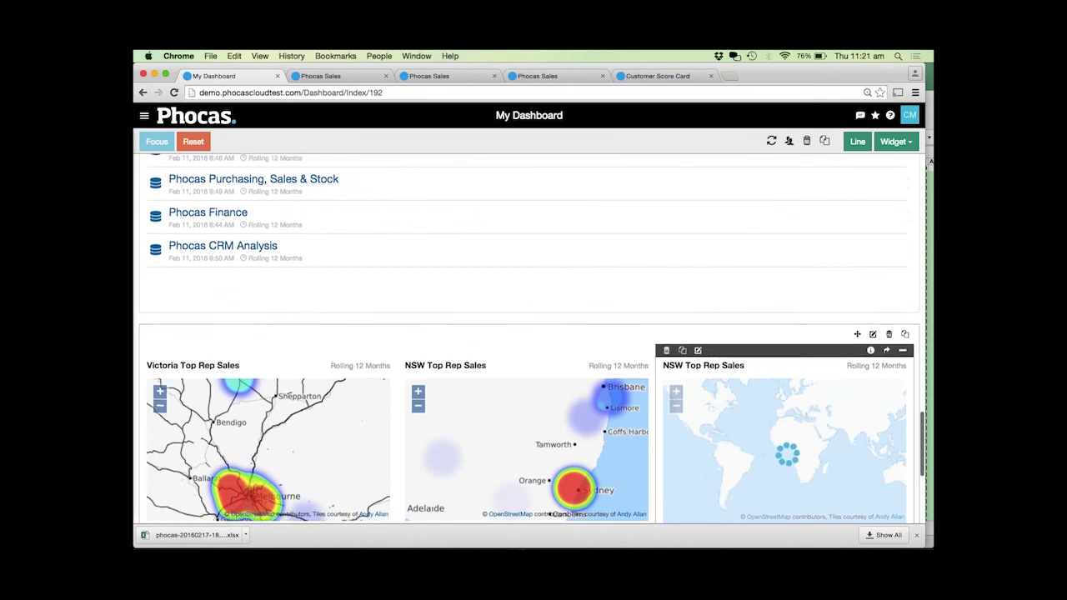
left_click(697, 351)
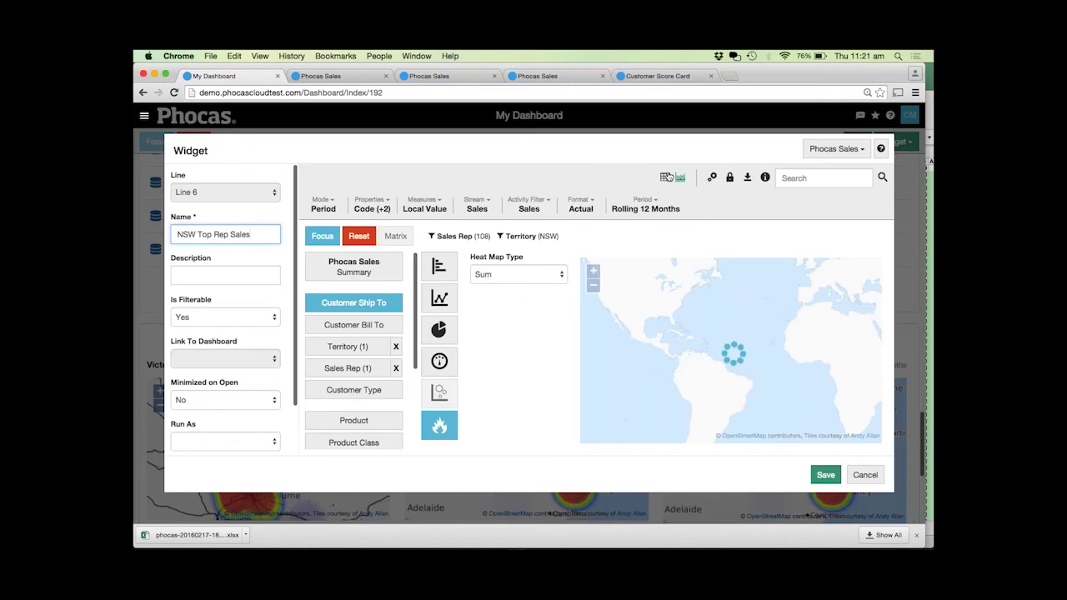
left_click(666, 177)
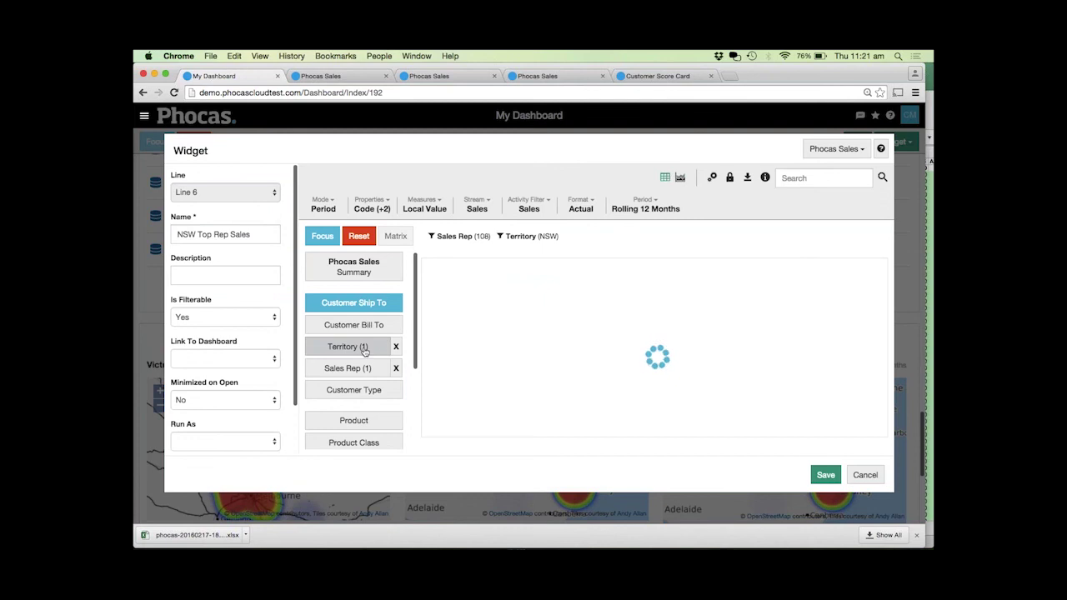
left_click(396, 346)
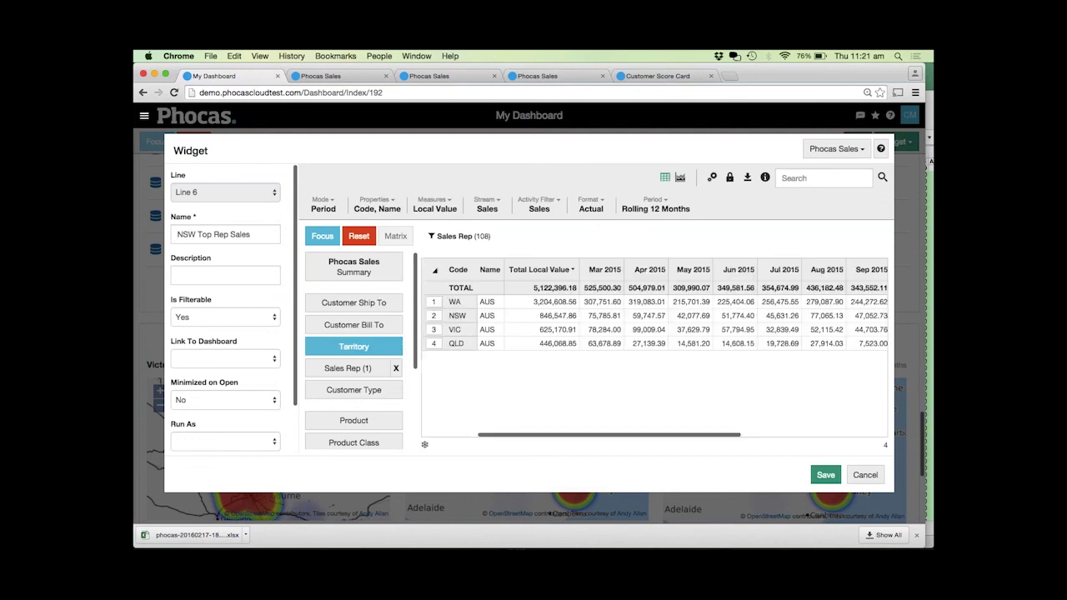
left_click(437, 345)
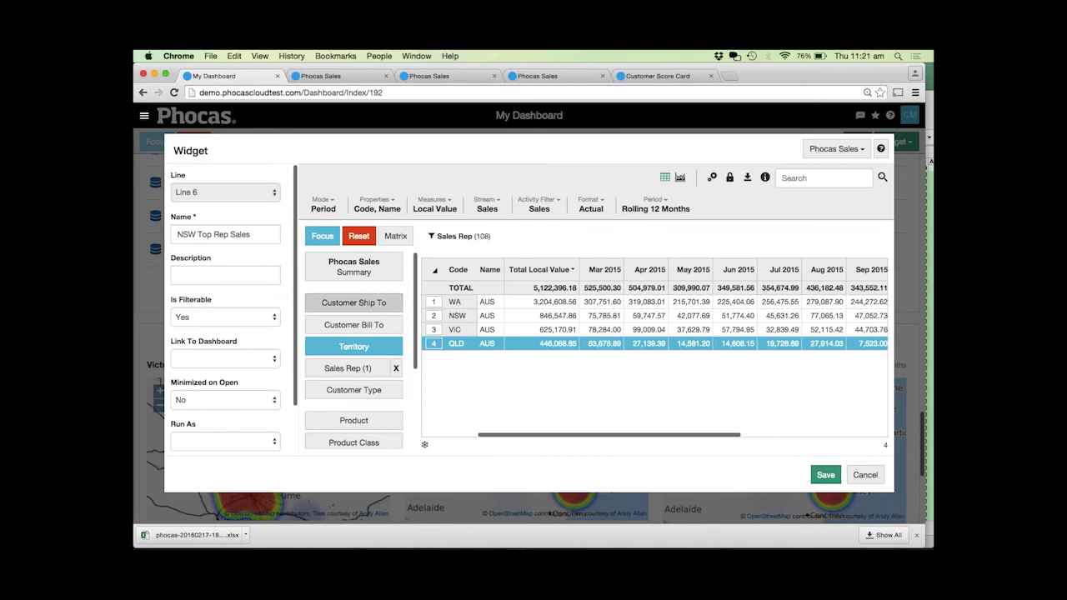
left_click(328, 240)
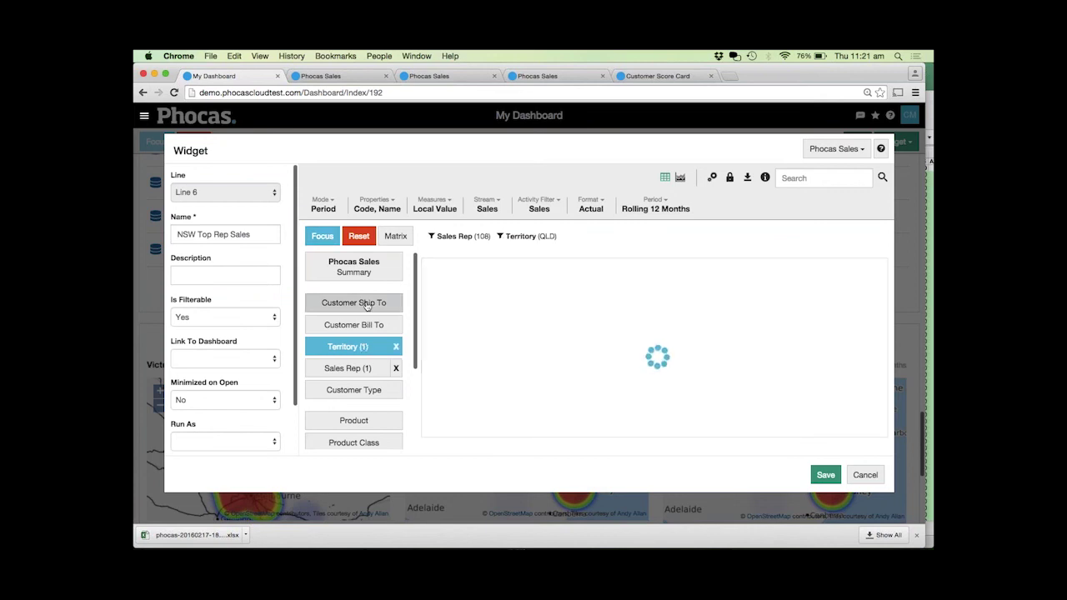
- Focus the copy on Customer Ship To as a heat map and rename it QLD Top Rep Sales
left_click(367, 304)
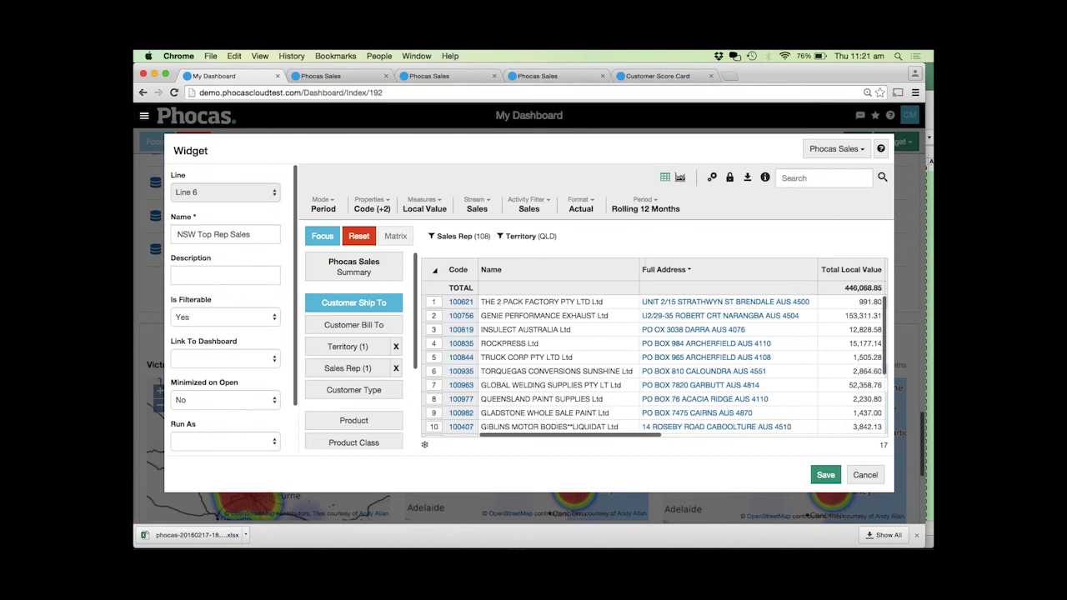
left_click(680, 178)
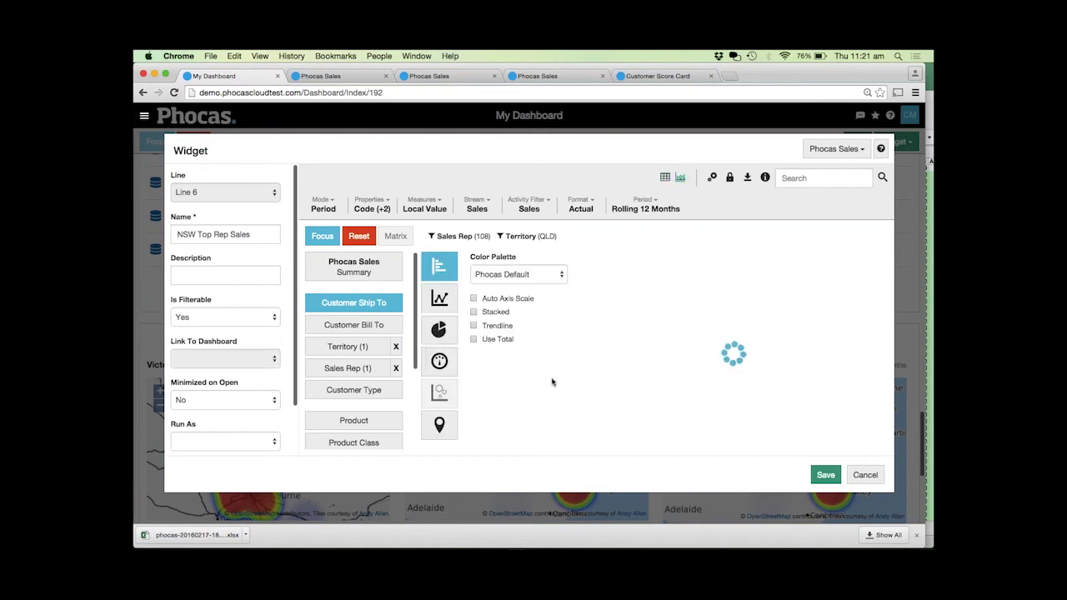
left_click(441, 425)
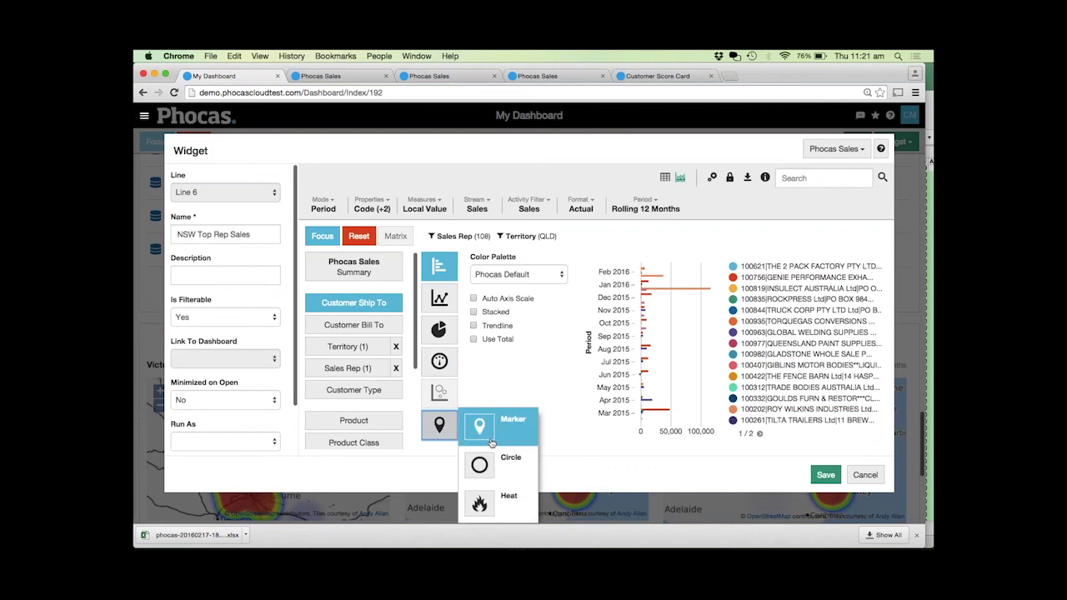
left_click(487, 500)
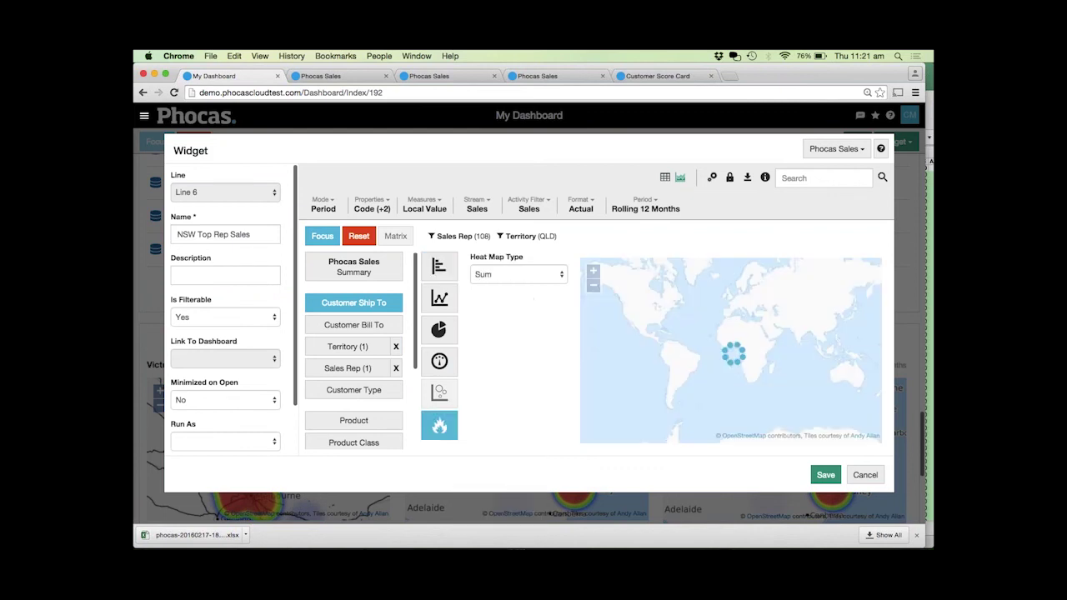
left_click(197, 234)
key("BackSpace")
key("BackSpace")
key("BackSpace")
key("BackSpace")
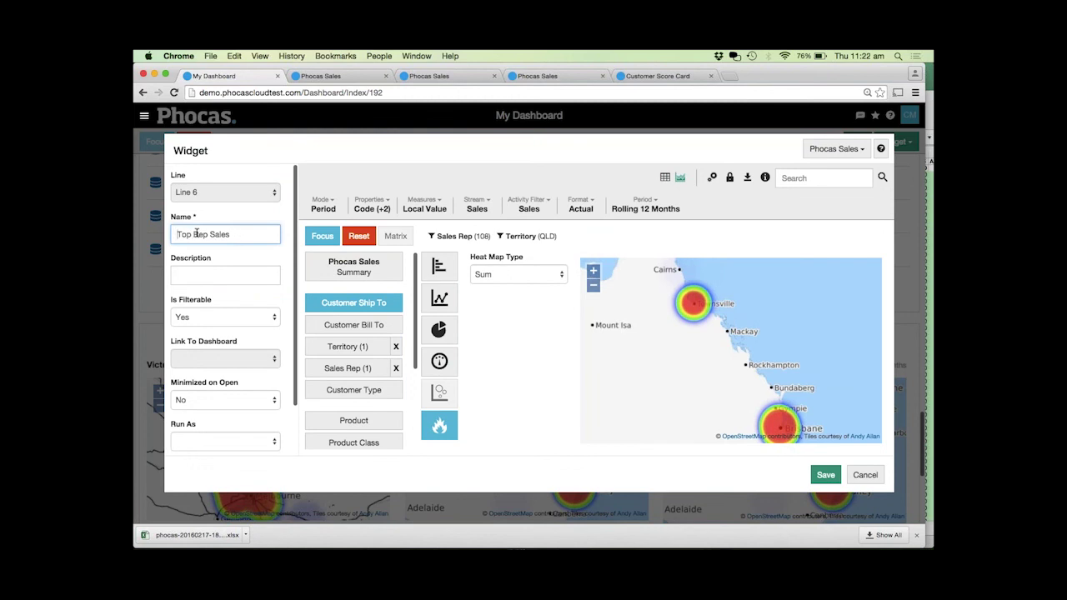
type("QLD")
- Save the QLD Top Rep Sales widget and scroll back up My Dashboard
left_click(835, 479)
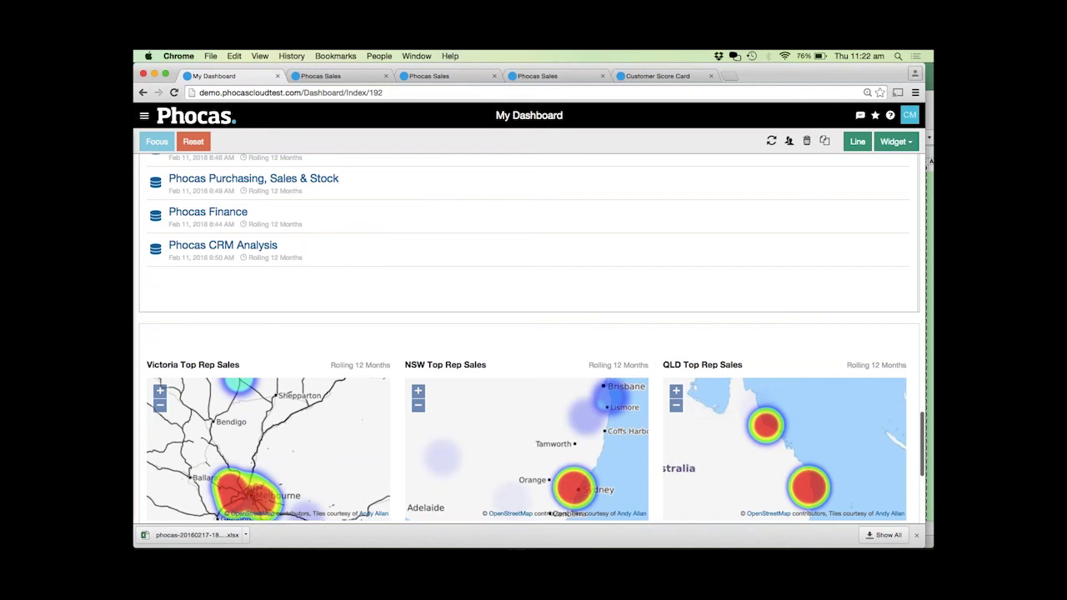
scroll(529, 339, "up", 5)
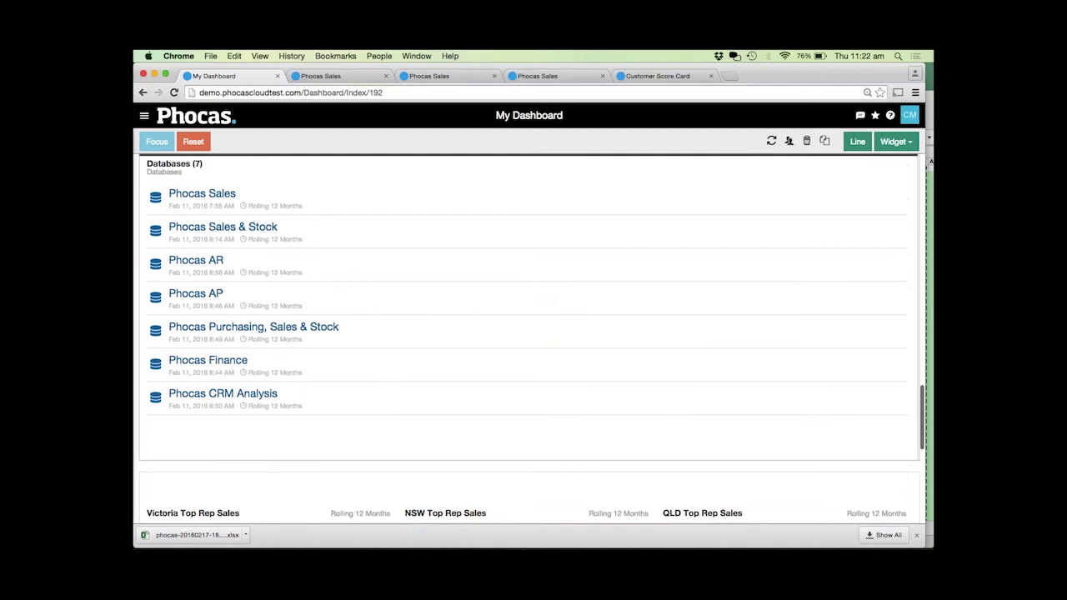
scroll(529, 339, "up", 7)
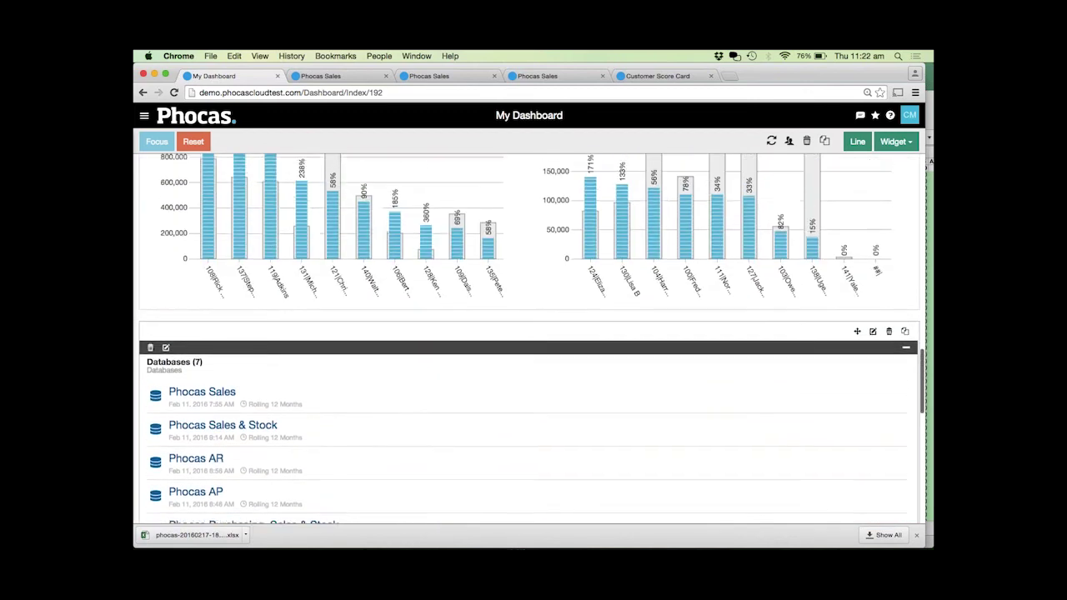
scroll(529, 339, "up", 6)
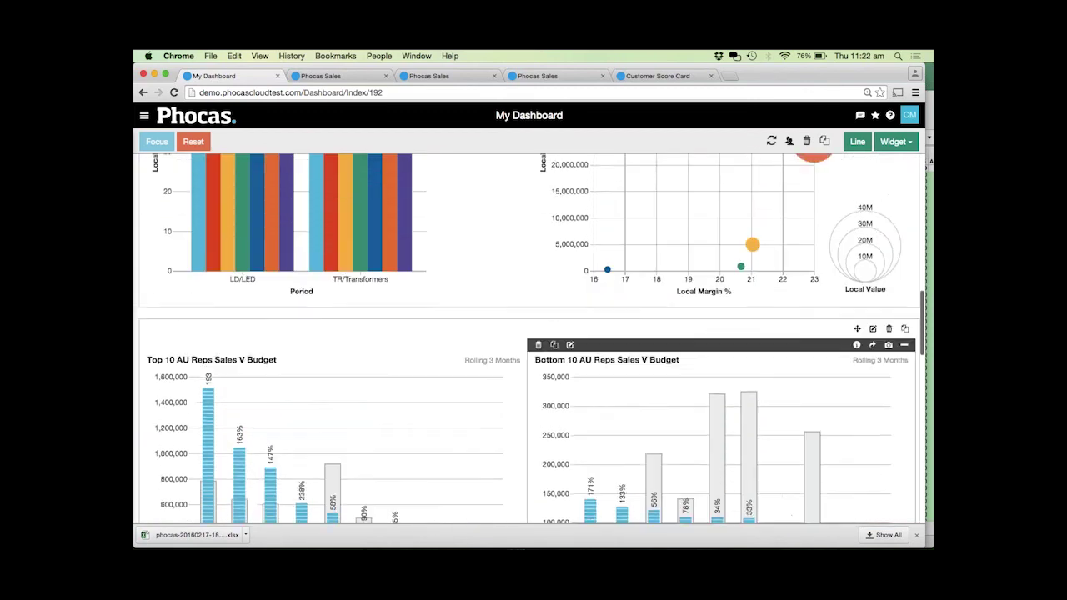
scroll(796, 284, "up", 5)
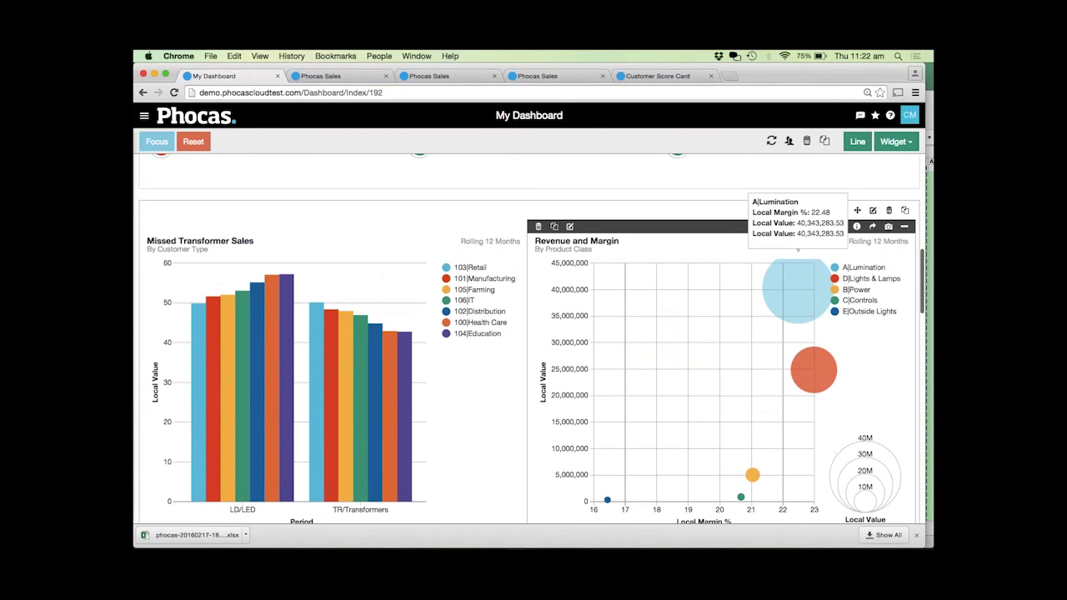